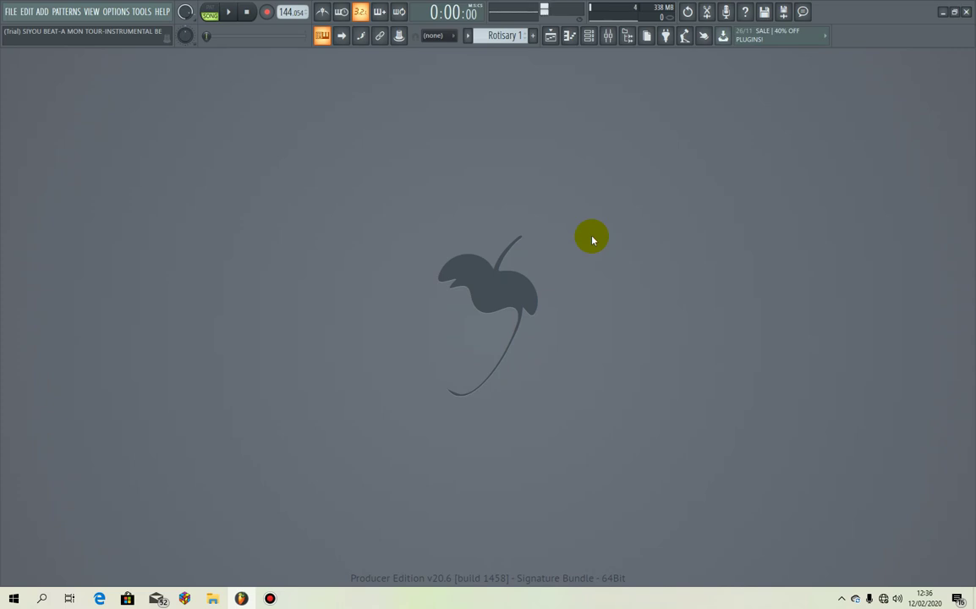
Step: Play the song while viewing the channel rack, and switch to the playlist arrangement
{"action": "left_click", "coordinate": [588, 35]}
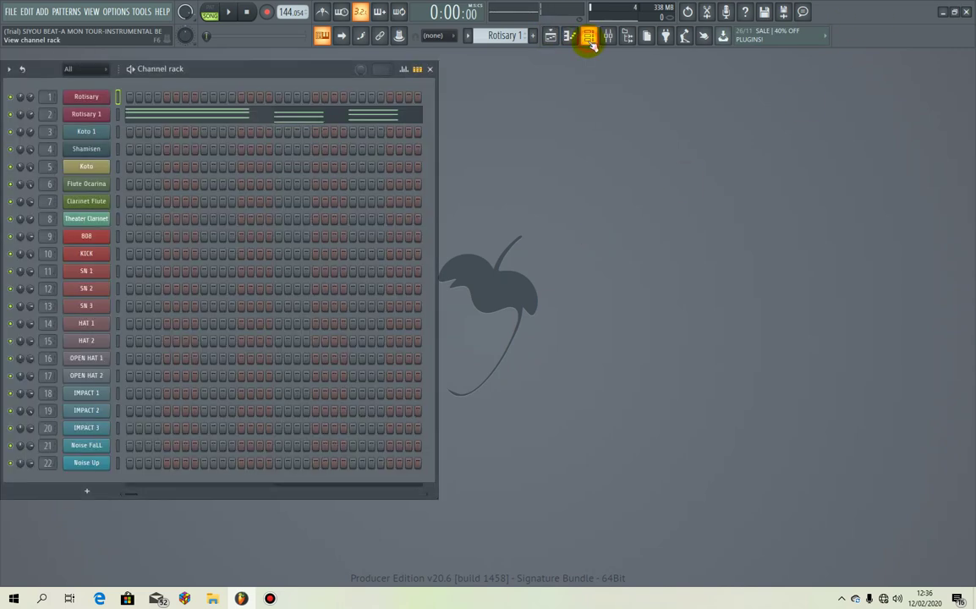
{"action": "left_click_drag", "start_coordinate": [272, 79], "coordinate": [407, 112]}
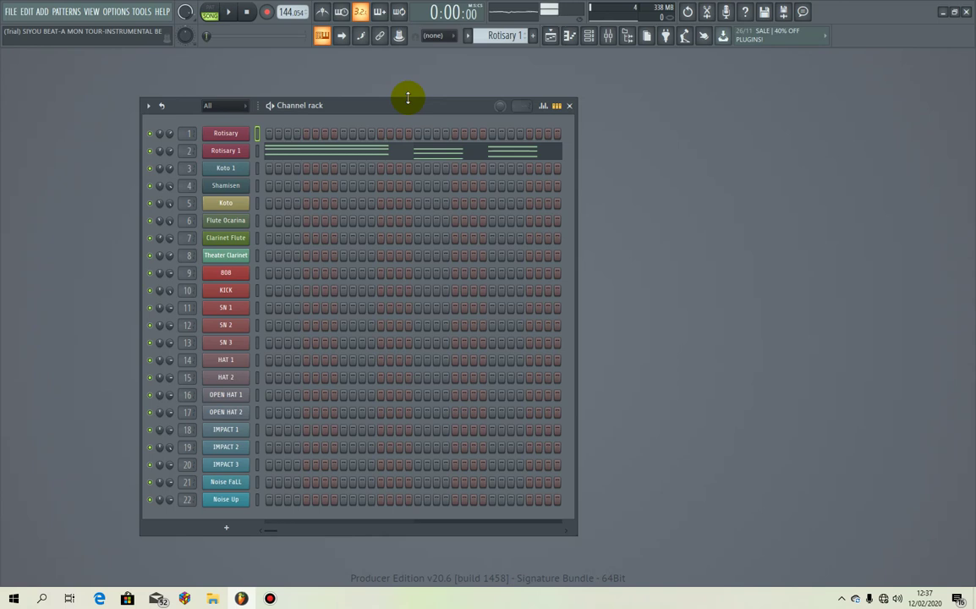
{"action": "key", "text": "space"}
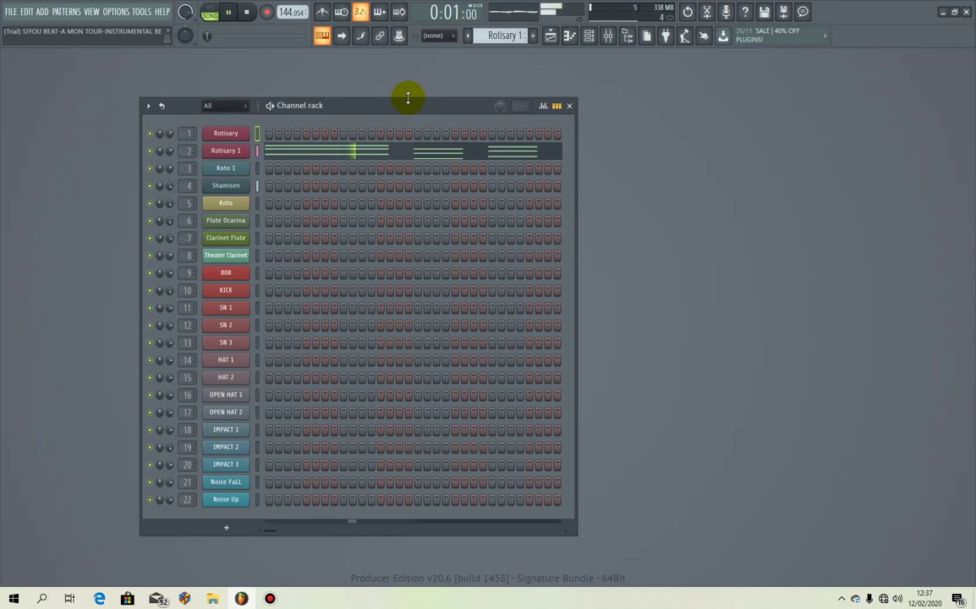
{"action": "left_click", "coordinate": [567, 106]}
{"action": "left_click", "coordinate": [550, 36]}
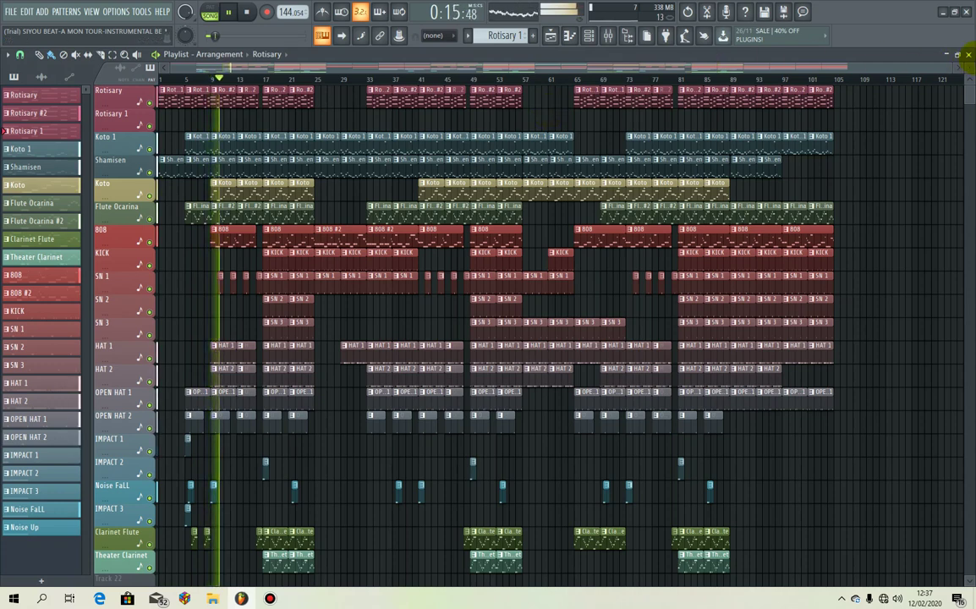
Step: Lower the master track's volume slightly in the mixer and close the playlist
{"action": "left_click", "coordinate": [608, 36]}
{"action": "left_click_drag", "start_coordinate": [118, 326], "coordinate": [119, 342]}
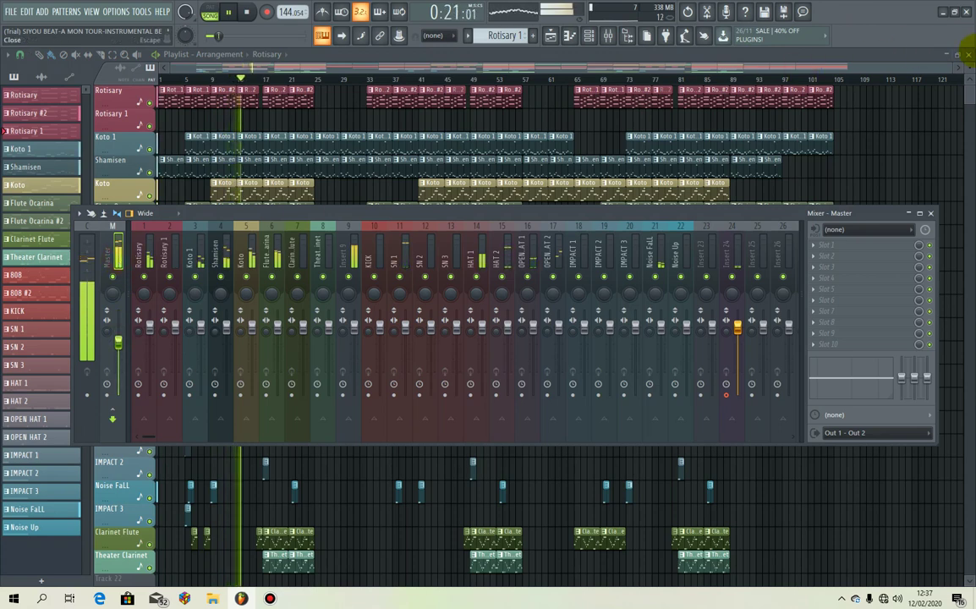
{"action": "left_click", "coordinate": [964, 54]}
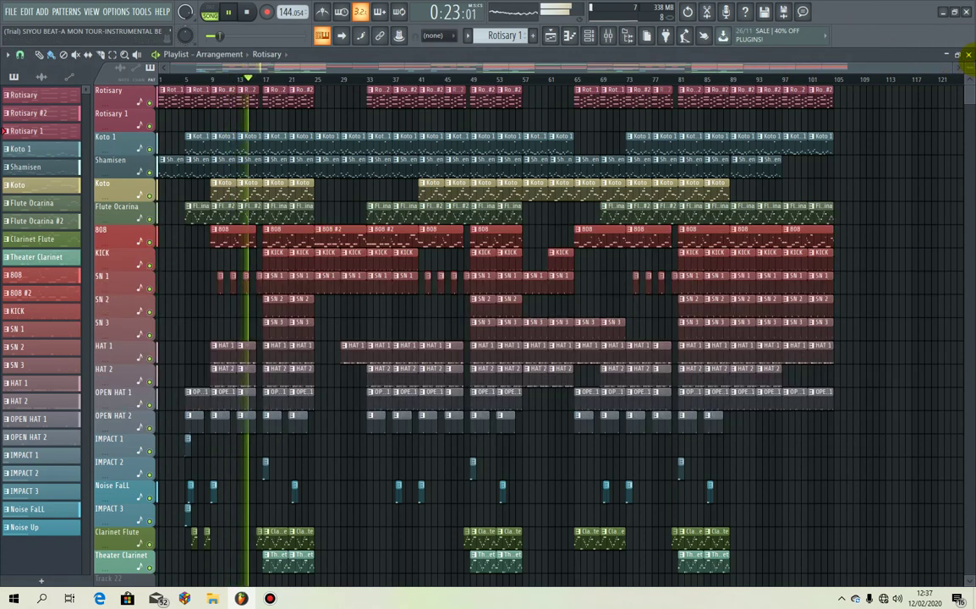
{"action": "left_click", "coordinate": [970, 55]}
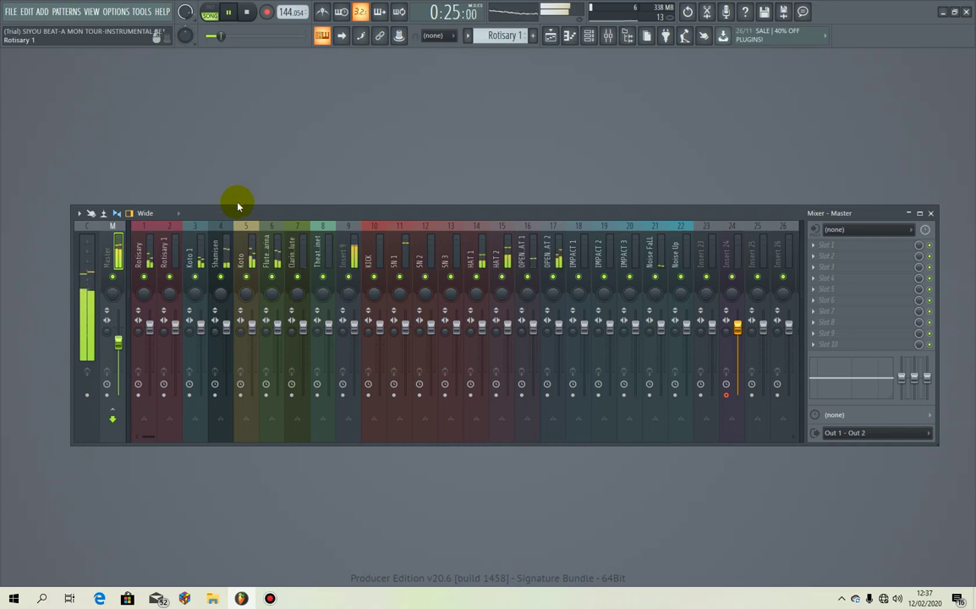
Step: Move the mixer higher and make it taller, and play the song from the start to check the track levels
{"action": "left_click_drag", "start_coordinate": [238, 204], "coordinate": [252, 100]}
{"action": "left_click", "coordinate": [334, 446]}
{"action": "left_click_drag", "start_coordinate": [336, 467], "coordinate": [339, 512]}
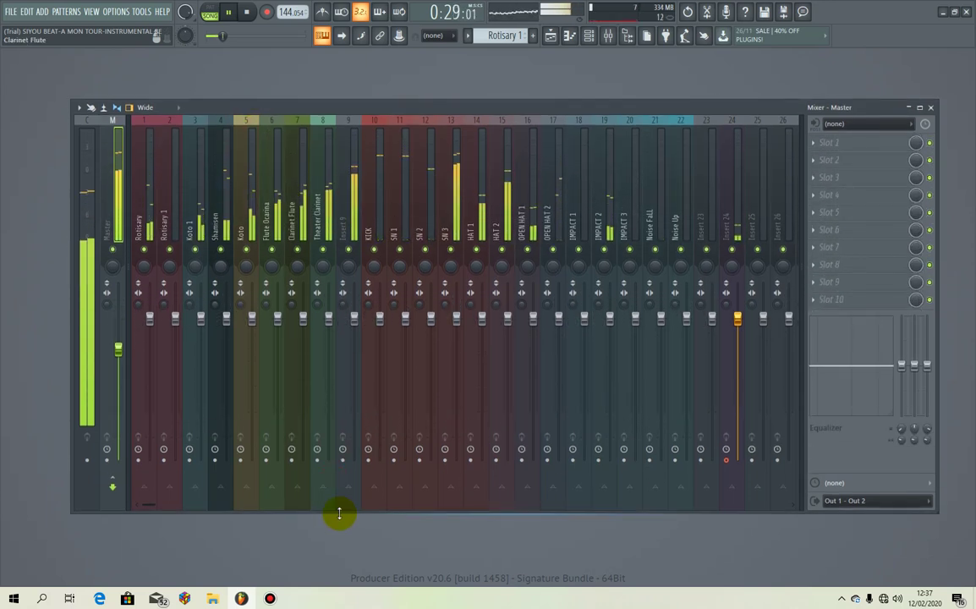
{"action": "key", "text": "space"}
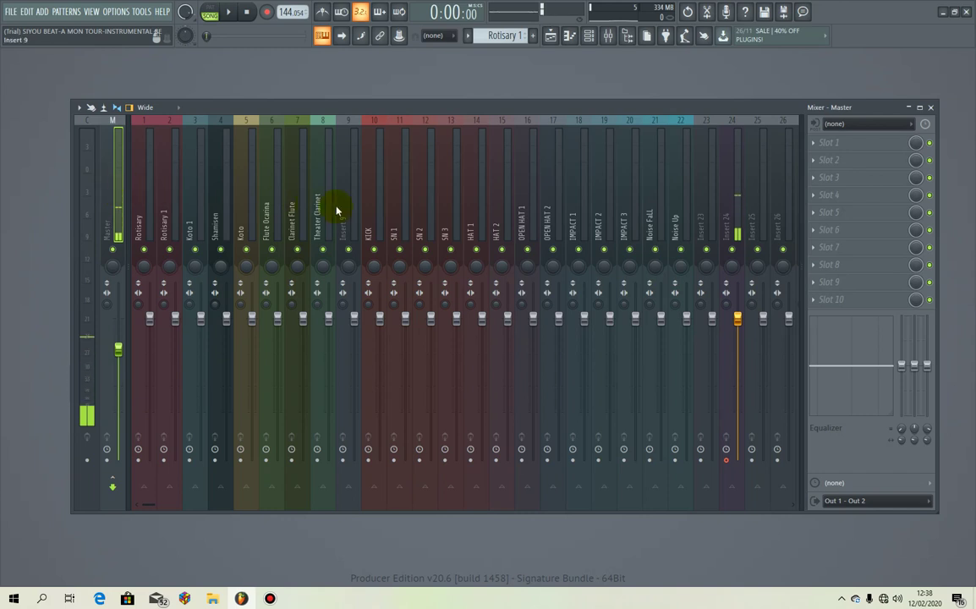
{"action": "key", "text": "space"}
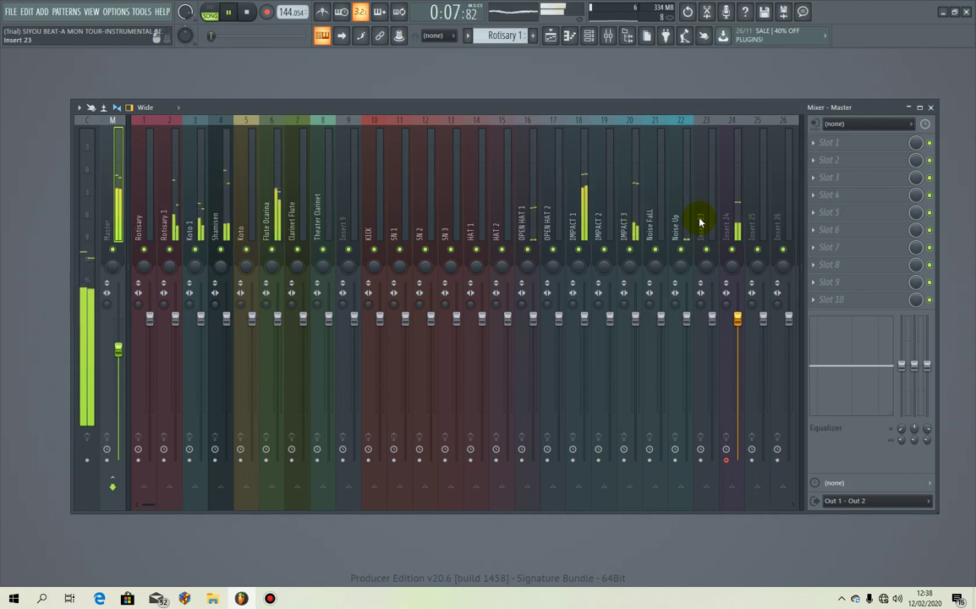
{"action": "key", "text": "space"}
Step: Inspect the instrument settings of the Rotisary, Rotisary 1 and Koto channels, and close the channel rack
{"action": "left_click", "coordinate": [588, 38]}
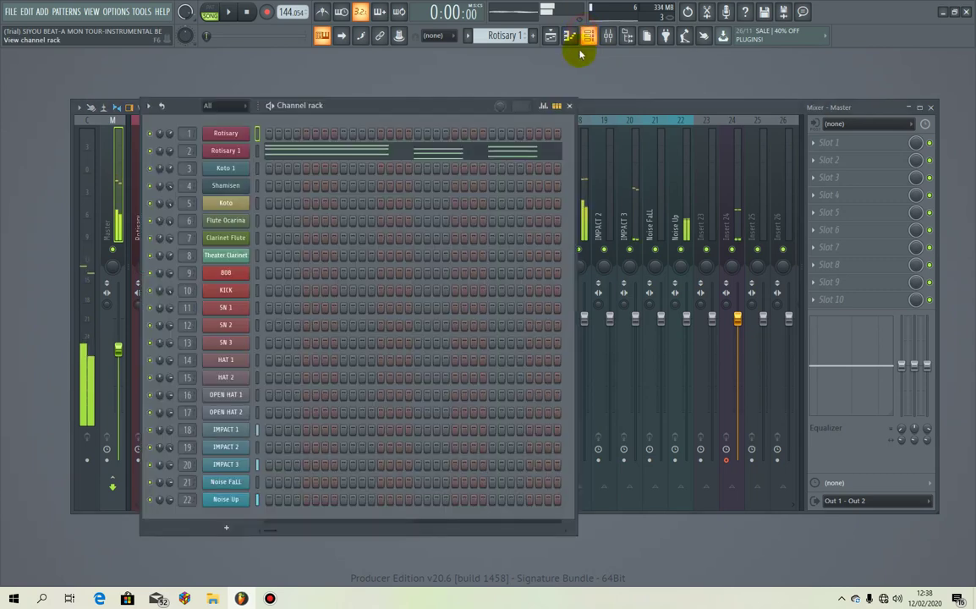
{"action": "left_click", "coordinate": [227, 135]}
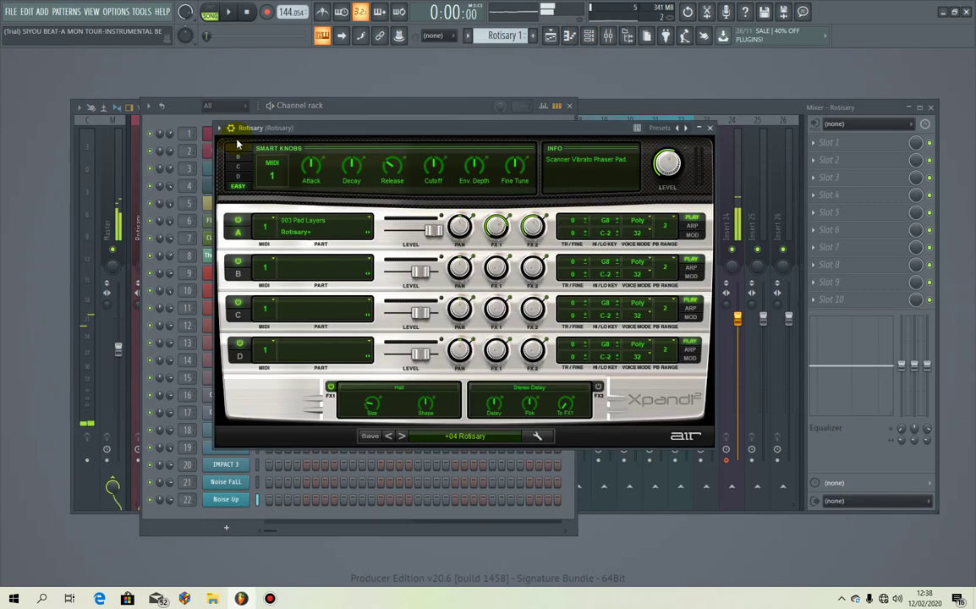
{"action": "left_click", "coordinate": [710, 128]}
{"action": "left_click", "coordinate": [225, 150]}
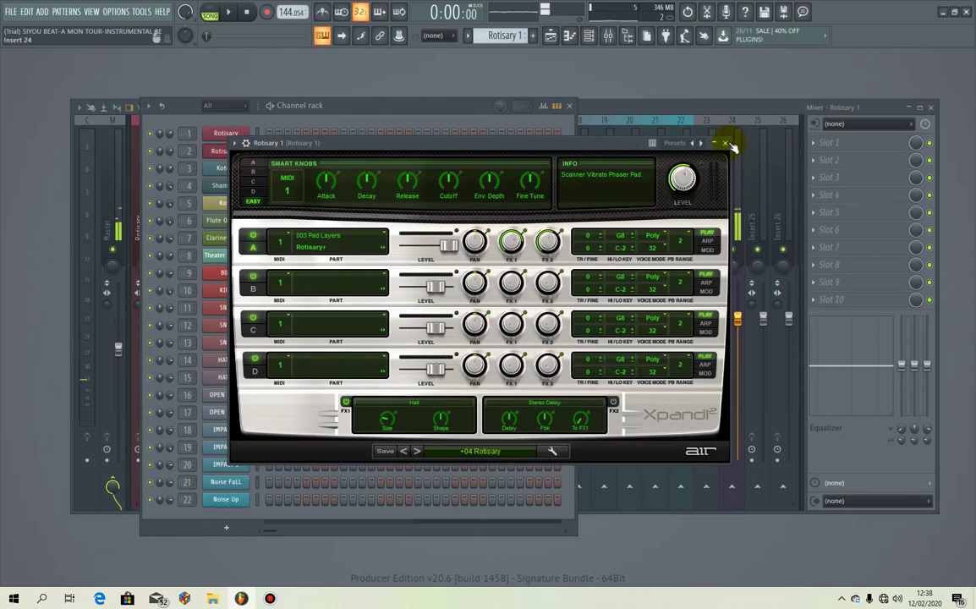
{"action": "left_click", "coordinate": [725, 143]}
{"action": "left_click", "coordinate": [235, 205]}
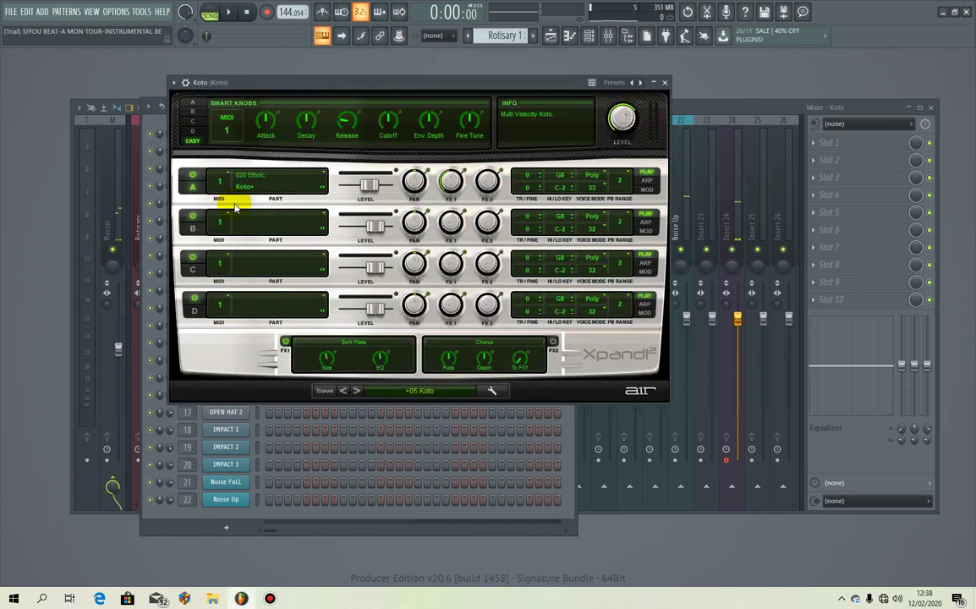
{"action": "left_click", "coordinate": [670, 82]}
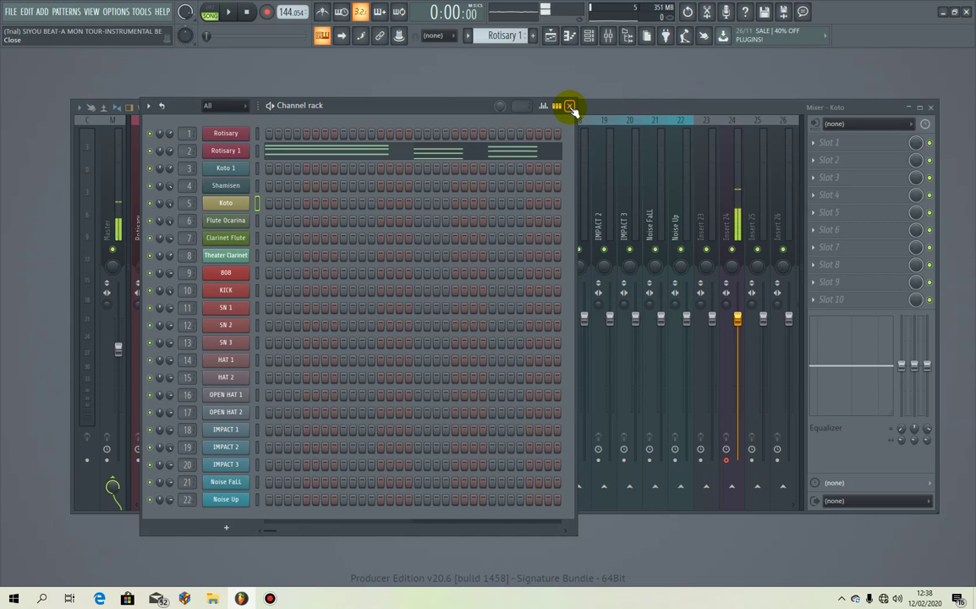
{"action": "left_click", "coordinate": [570, 107]}
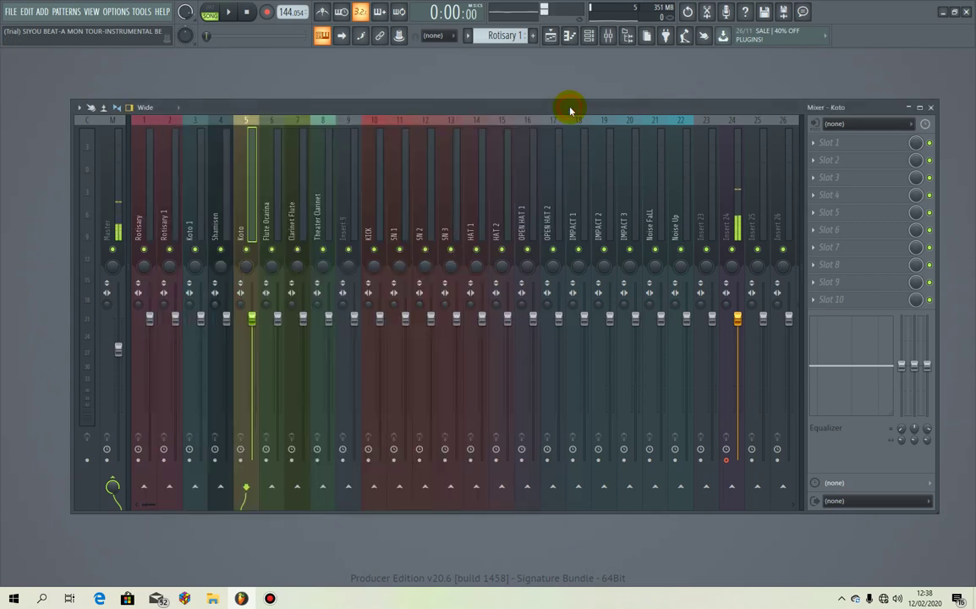
{"action": "left_click", "coordinate": [148, 155]}
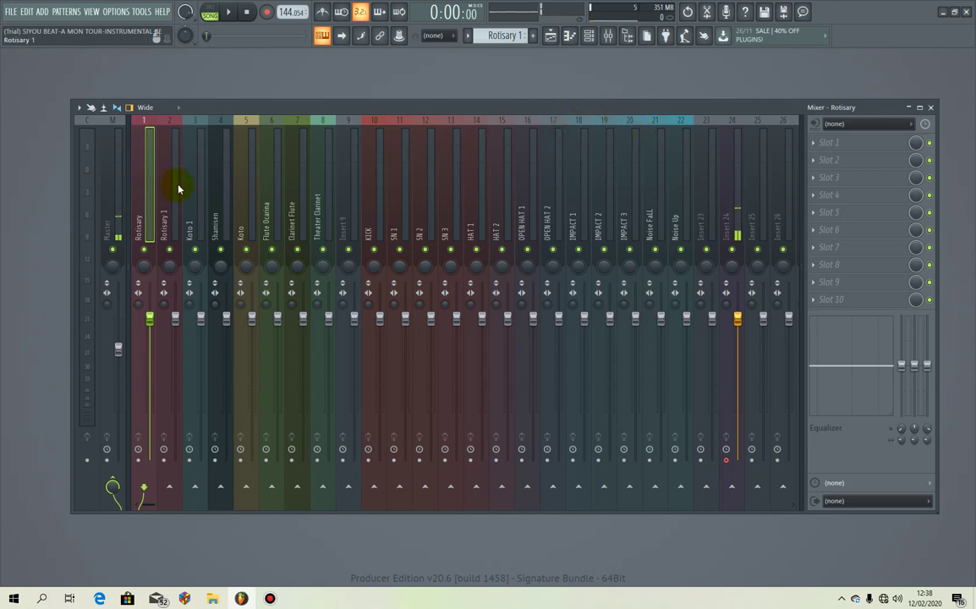
{"action": "left_click", "coordinate": [13, 14]}
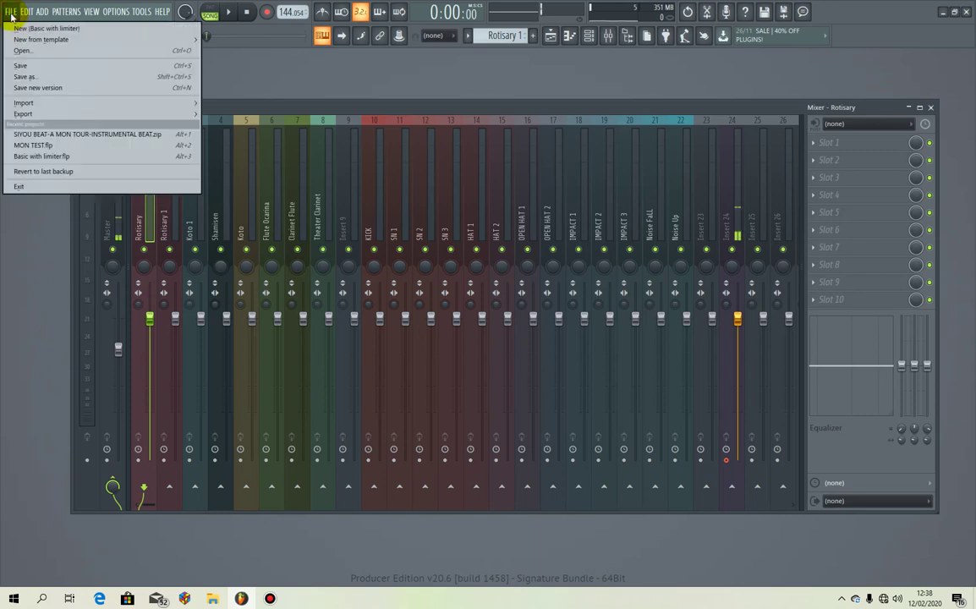
{"action": "mouse_move", "coordinate": [94, 116]}
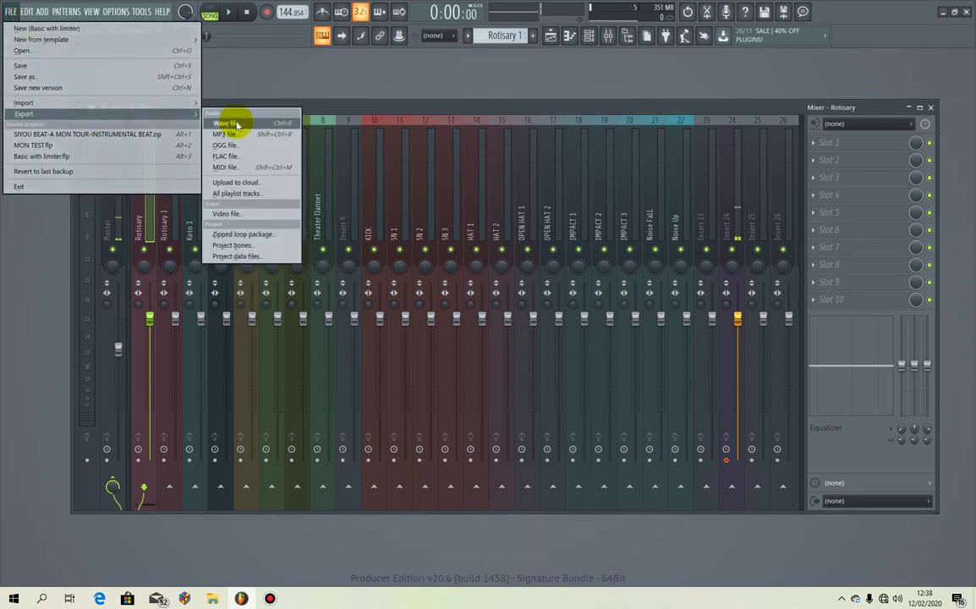
Step: Switch to the desktop and create a new folder there named MIXAGE
{"action": "left_click", "coordinate": [944, 16]}
{"action": "right_click", "coordinate": [404, 28]}
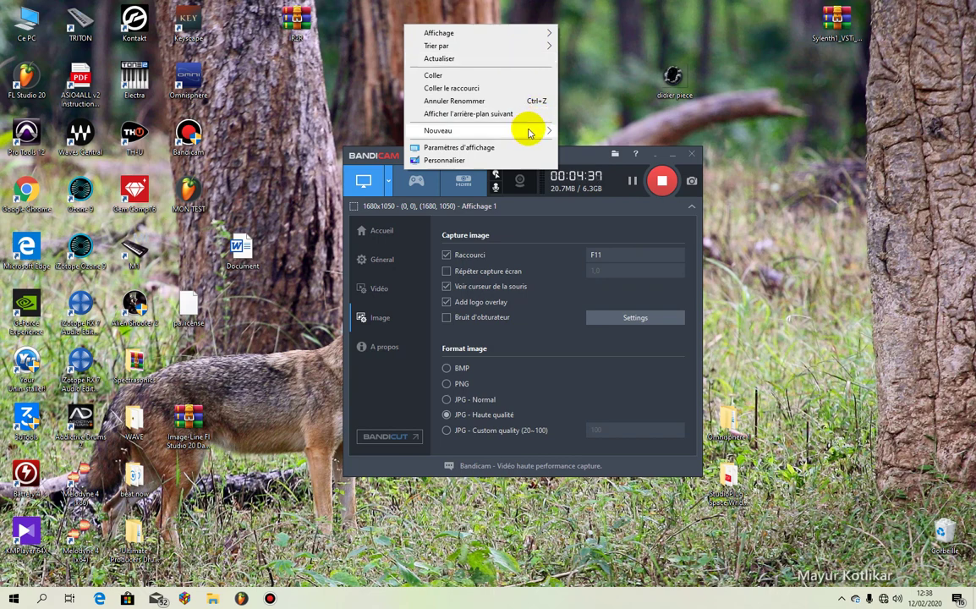
{"action": "mouse_move", "coordinate": [529, 131]}
{"action": "left_click", "coordinate": [581, 131]}
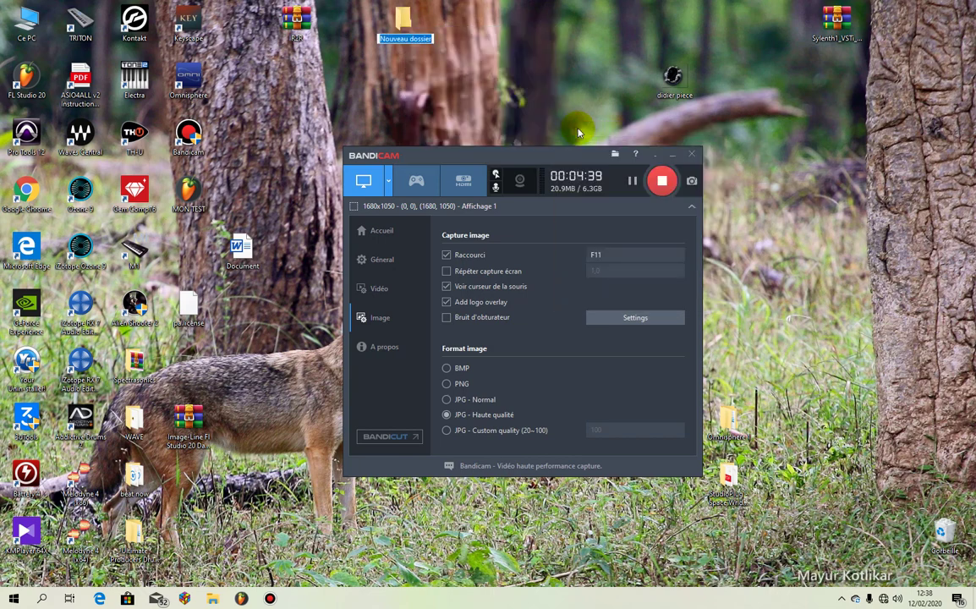
{"action": "type", "text": "MIXAGE"}
{"action": "key", "text": "Return"}
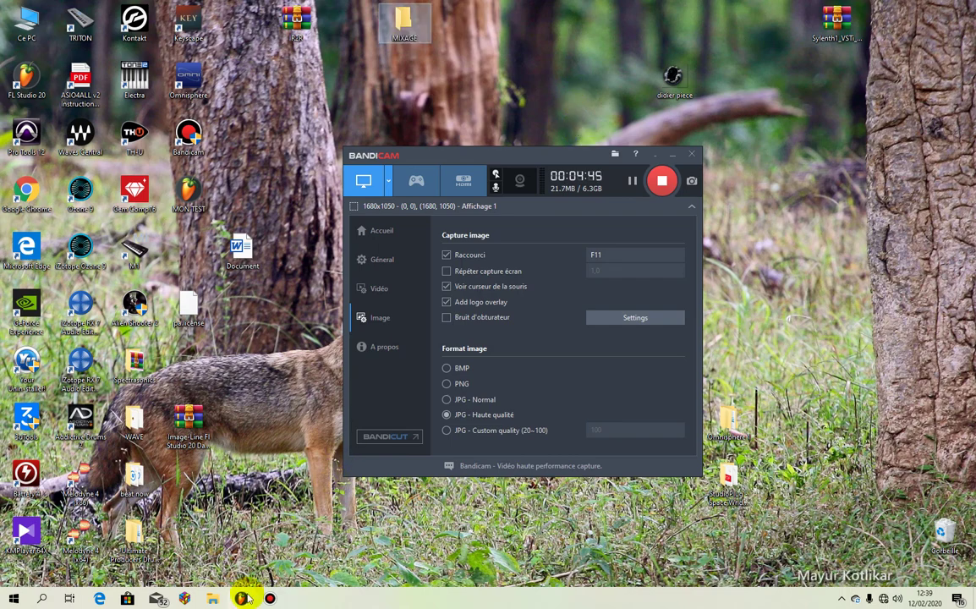
Step: Return to FL Studio and set up a Wave file export into the desktop's MIXAGE folder, keeping the suggested file name
{"action": "left_click", "coordinate": [242, 599]}
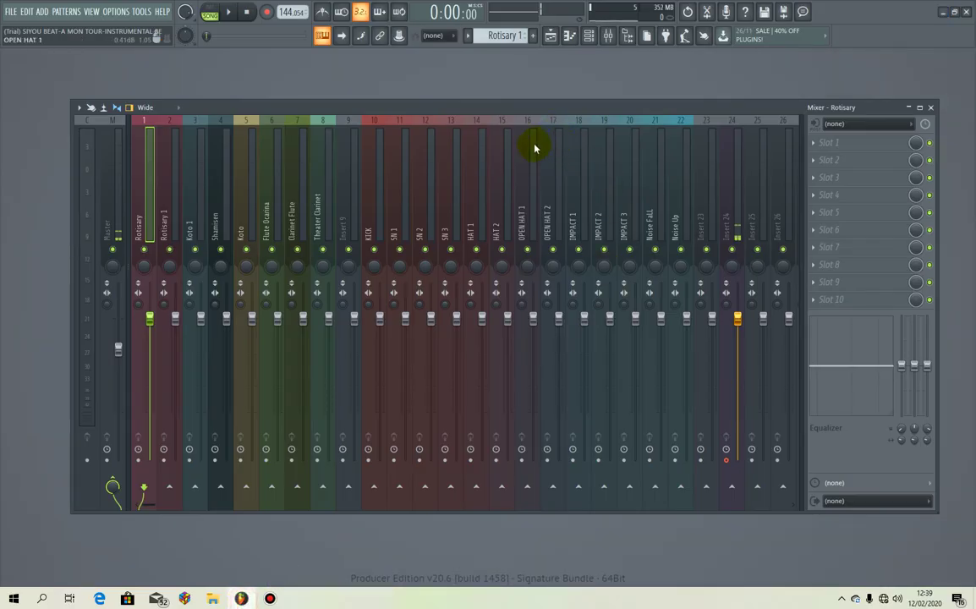
{"action": "left_click", "coordinate": [11, 11]}
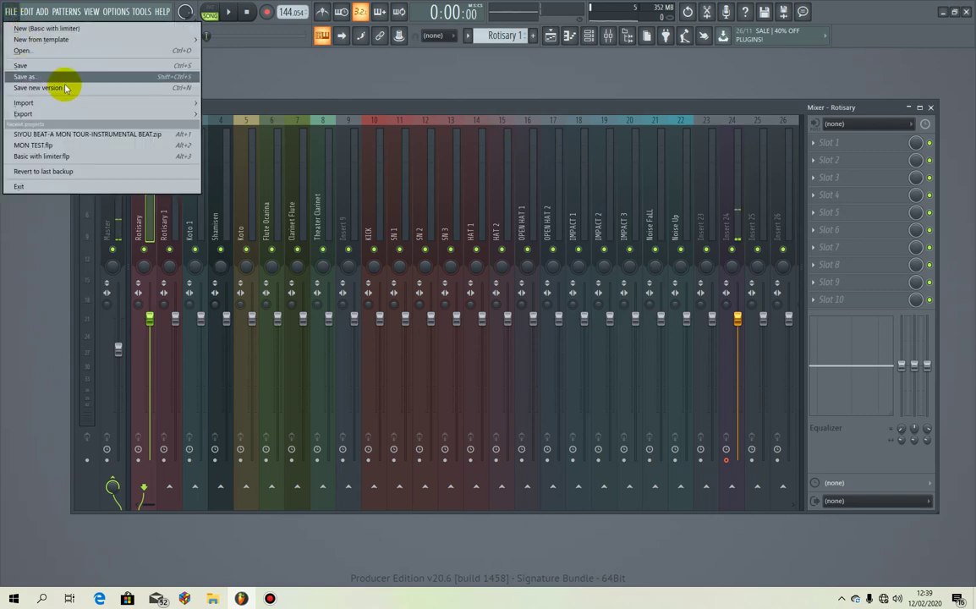
{"action": "mouse_move", "coordinate": [135, 113]}
{"action": "left_click", "coordinate": [223, 123]}
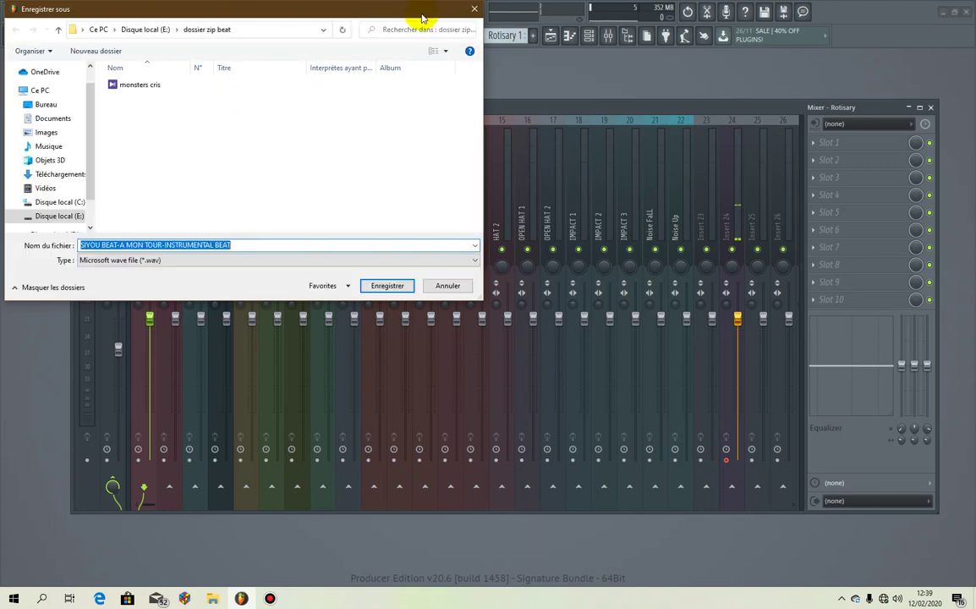
{"action": "left_click", "coordinate": [43, 104]}
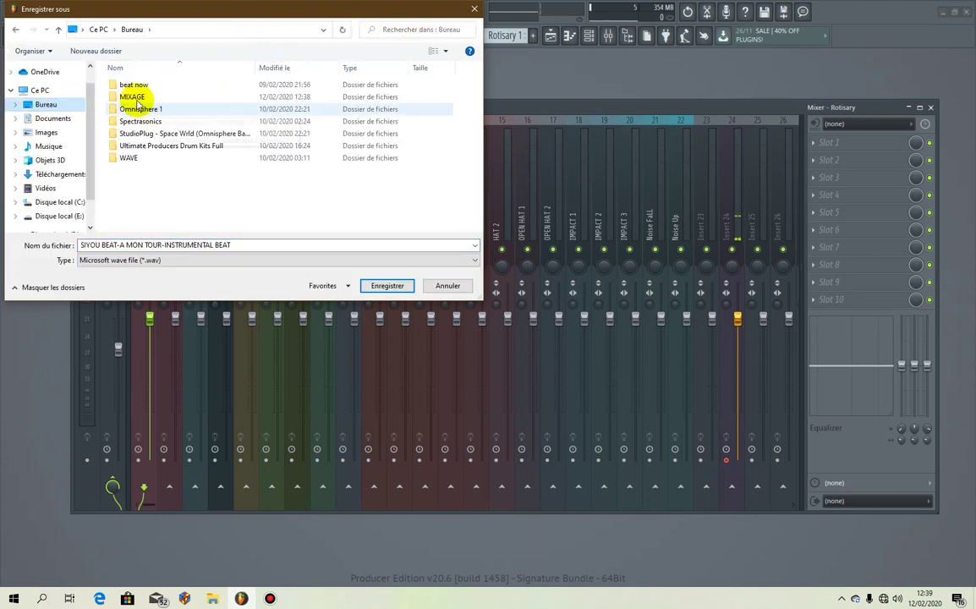
{"action": "double_click", "coordinate": [132, 98]}
{"action": "left_click", "coordinate": [380, 284]}
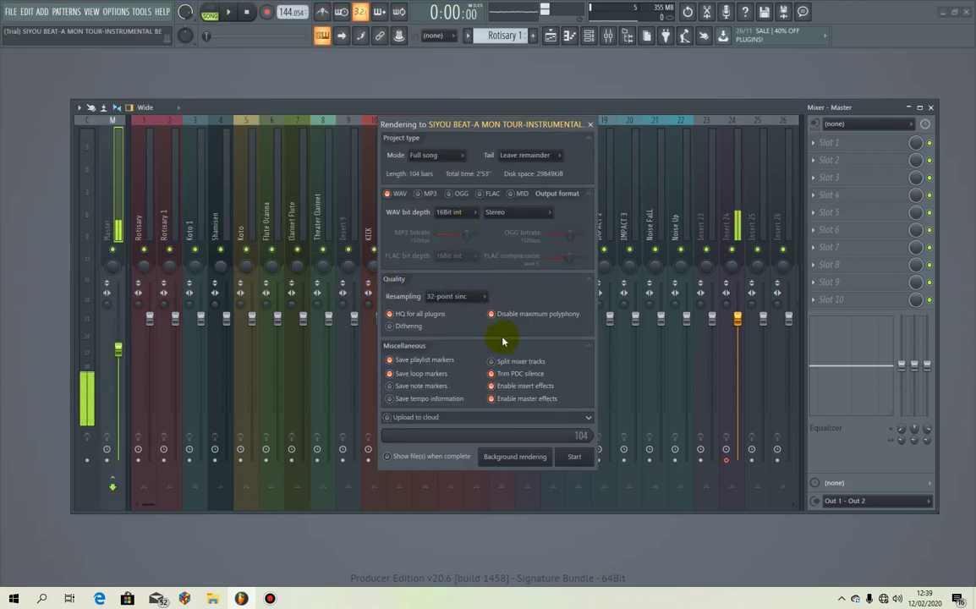
Step: Render the song with split mixer tracks, a WAV bit depth of 32Bit float and the tail set to Cut remainder
{"action": "left_click", "coordinate": [494, 363]}
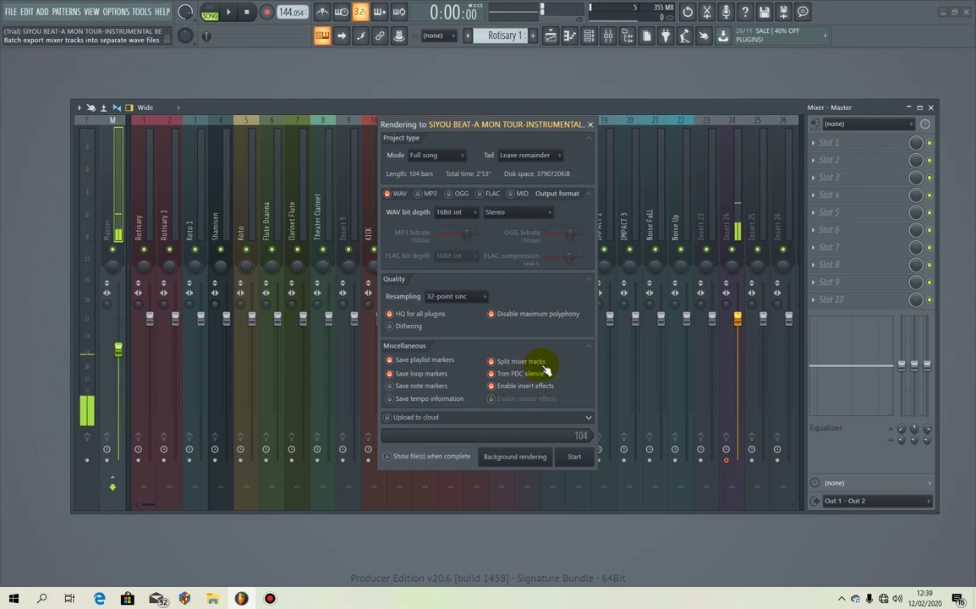
{"action": "left_click", "coordinate": [464, 212]}
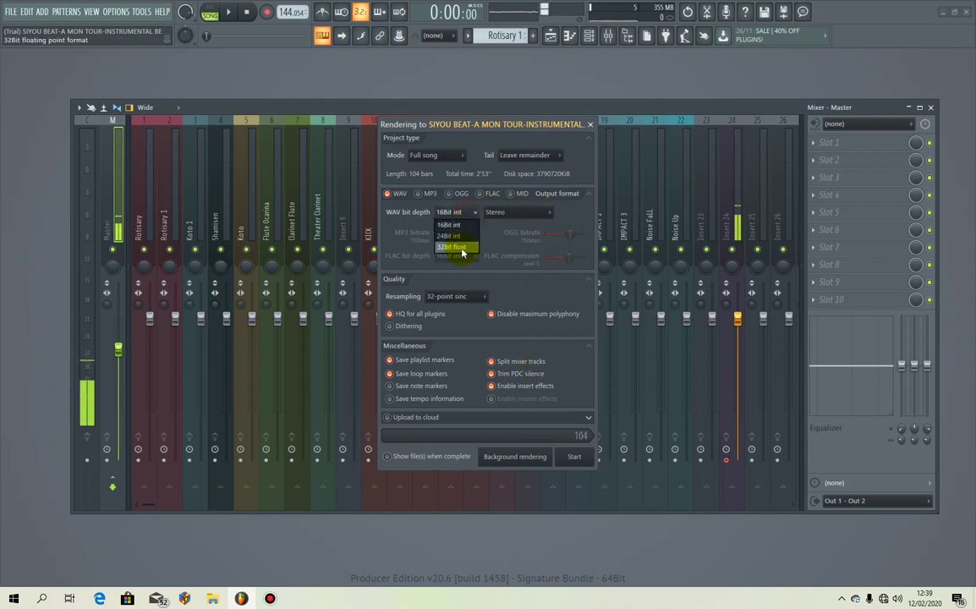
{"action": "left_click", "coordinate": [464, 247]}
{"action": "left_click", "coordinate": [554, 158]}
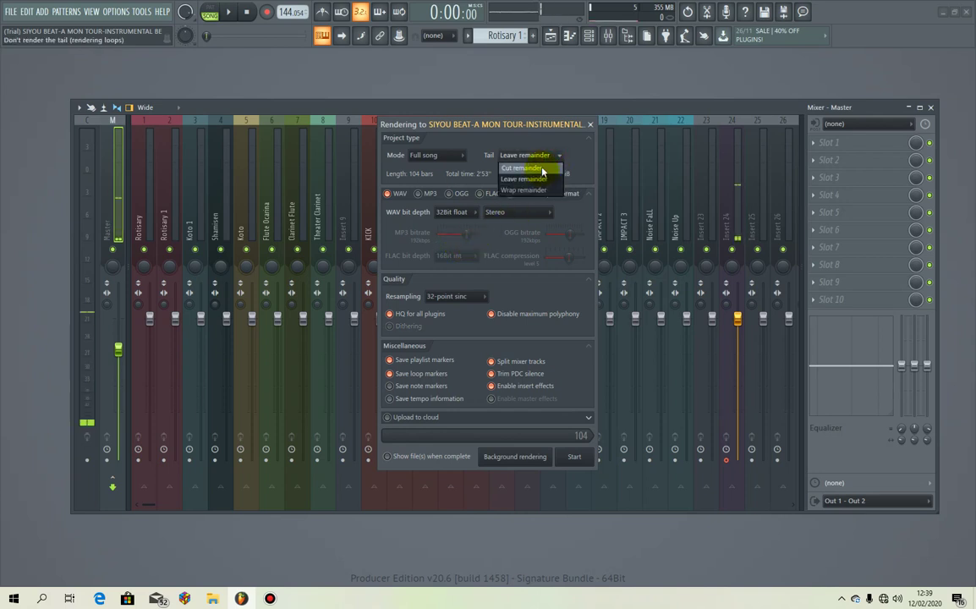
{"action": "left_click", "coordinate": [543, 168]}
{"action": "left_click", "coordinate": [573, 457]}
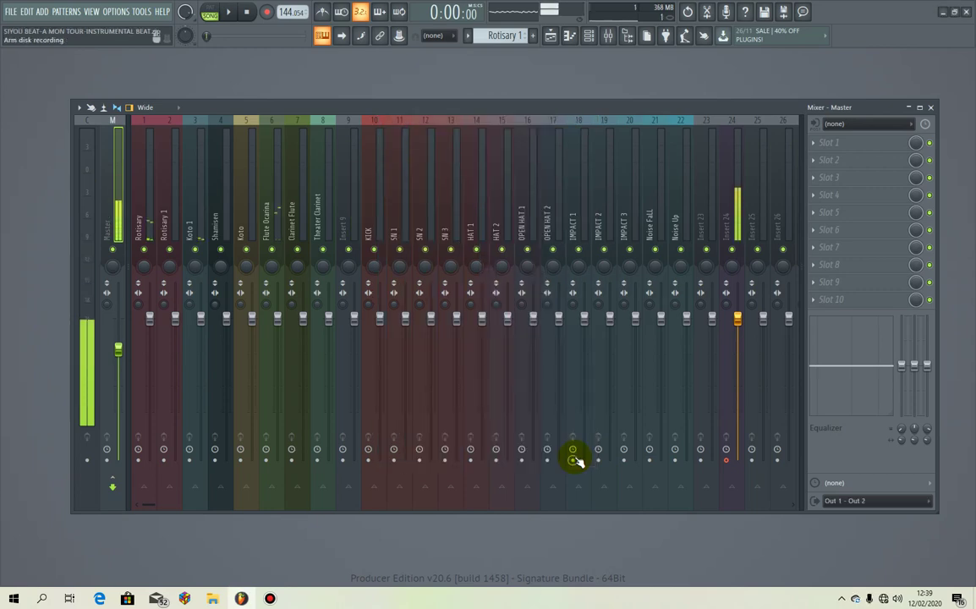
Step: Close the mixer and open the playlist
{"action": "left_click", "coordinate": [930, 107]}
{"action": "left_click", "coordinate": [552, 36]}
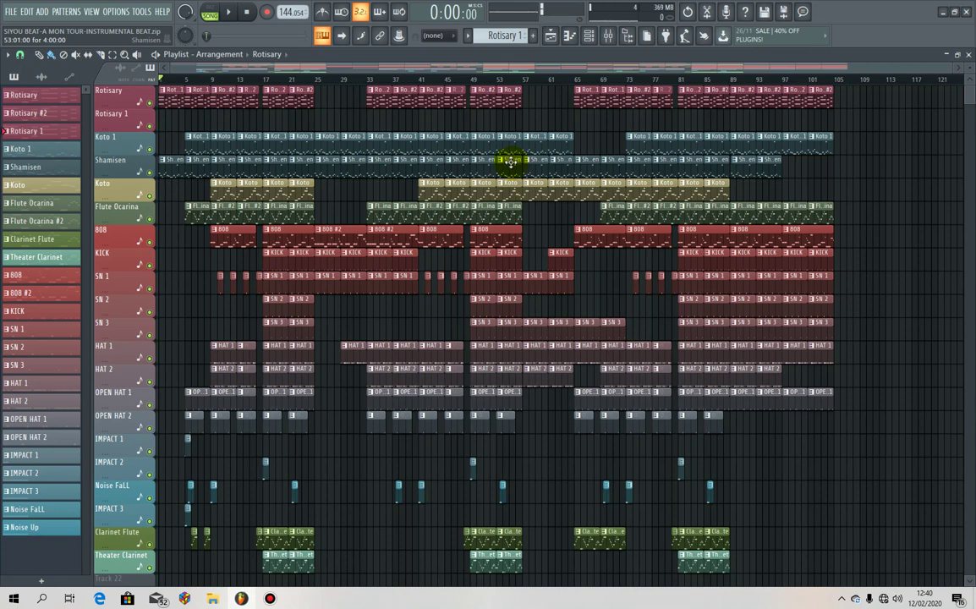
Step: Clone the current playlist arrangement and name the copy MIXAGE
{"action": "left_click", "coordinate": [248, 56]}
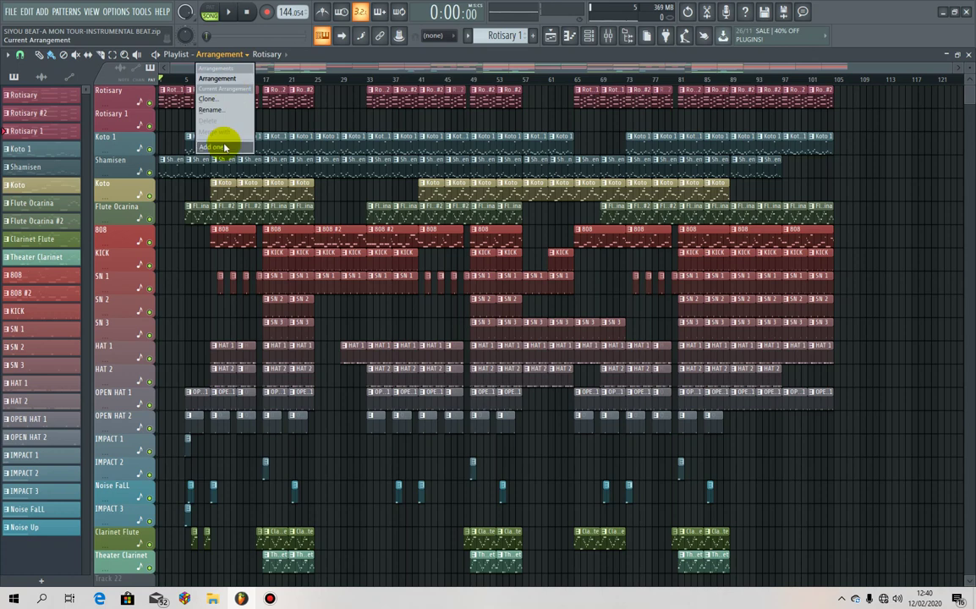
{"action": "left_click", "coordinate": [217, 102]}
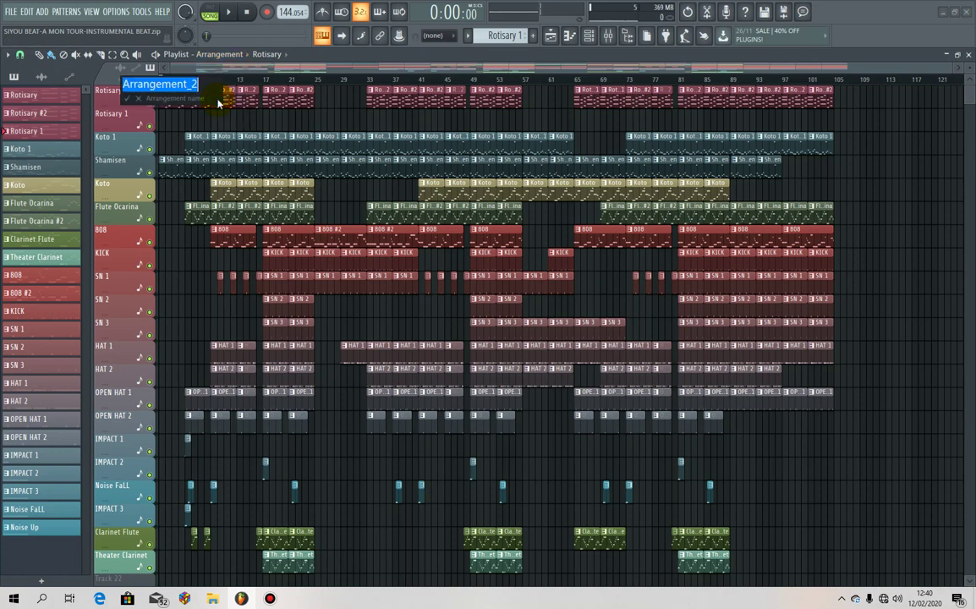
{"action": "type", "text": "MIXAGE"}
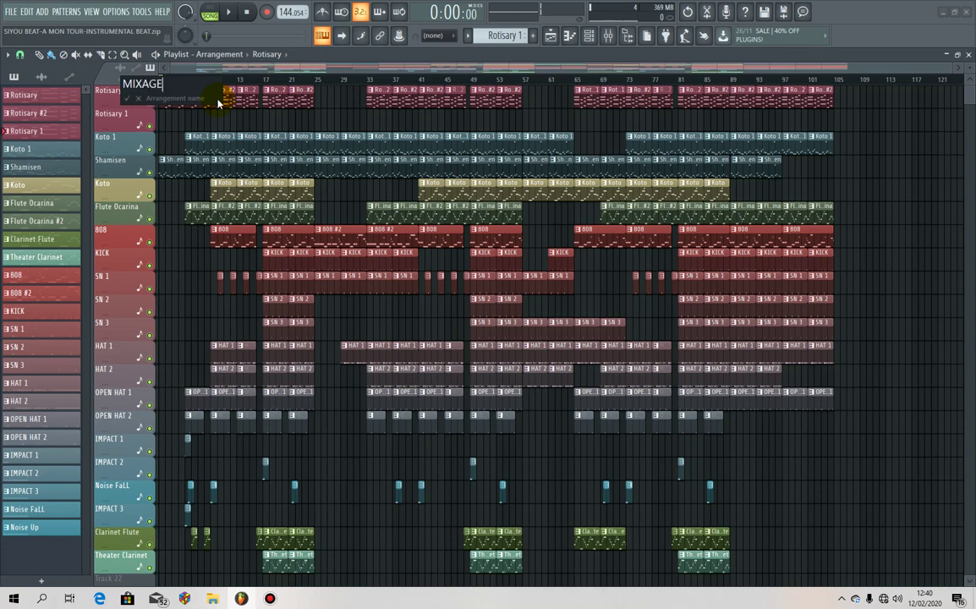
{"action": "key", "text": "Return"}
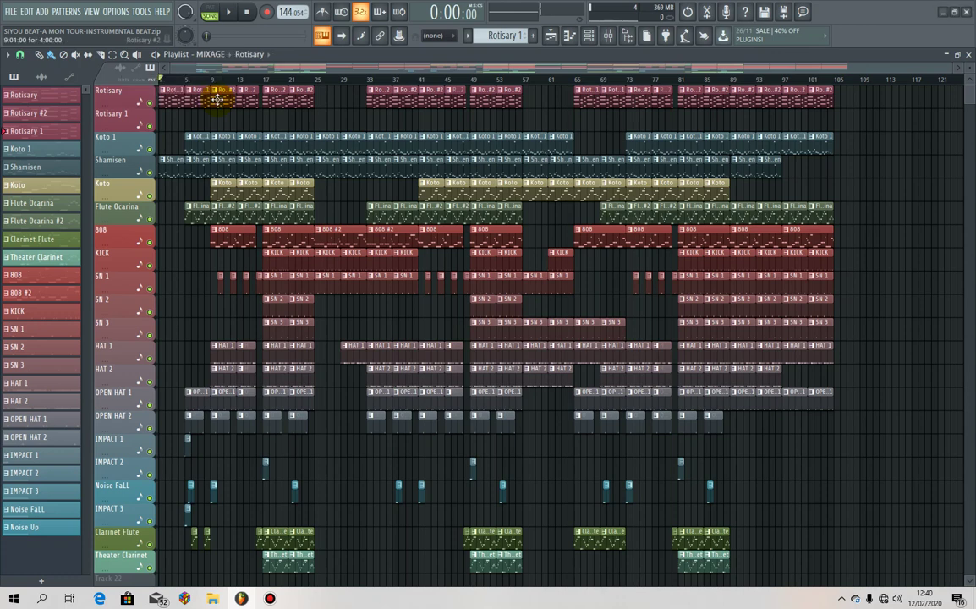
Step: Switch between the original Arrangement and its MIXAGE clone to compare them, ending on MIXAGE
{"action": "left_click", "coordinate": [212, 55]}
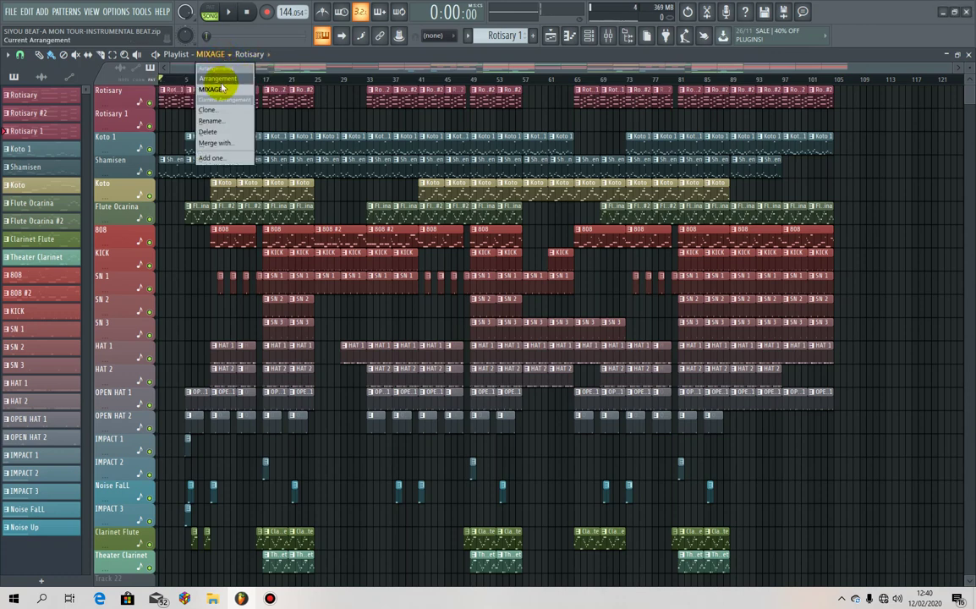
{"action": "left_click", "coordinate": [218, 86]}
{"action": "left_click", "coordinate": [226, 55]}
{"action": "left_click", "coordinate": [217, 79]}
{"action": "left_click", "coordinate": [227, 55]}
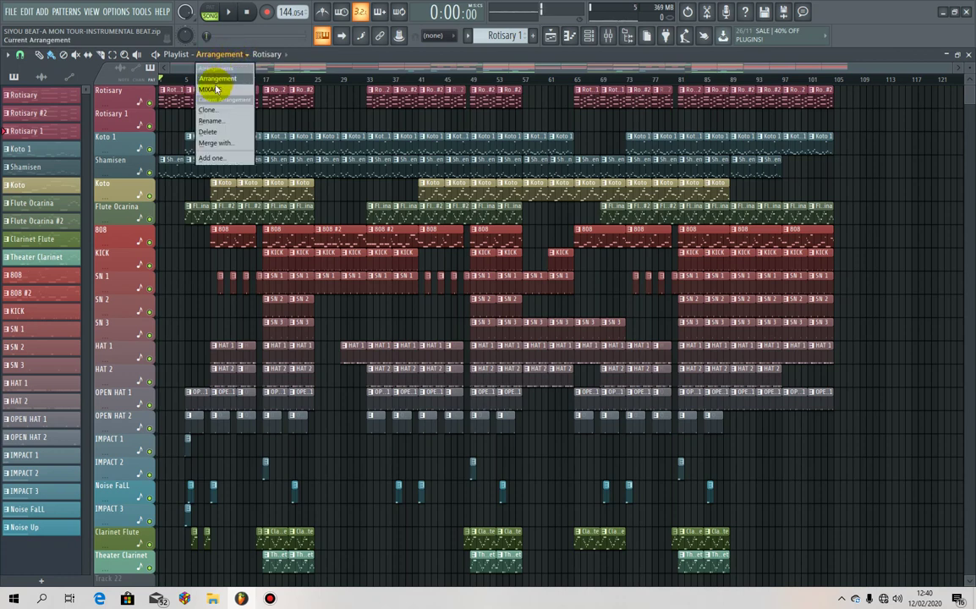
{"action": "left_click", "coordinate": [213, 89]}
{"action": "left_click", "coordinate": [218, 55]}
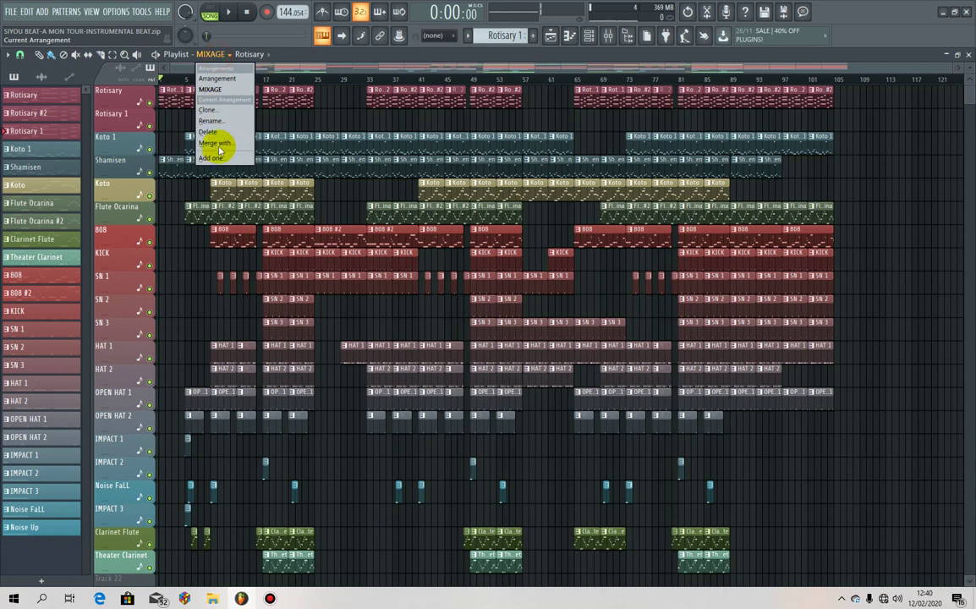
{"action": "left_click", "coordinate": [212, 89]}
Step: Delete the cloned MIXAGE arrangement and confirm its removal
{"action": "left_click", "coordinate": [211, 54]}
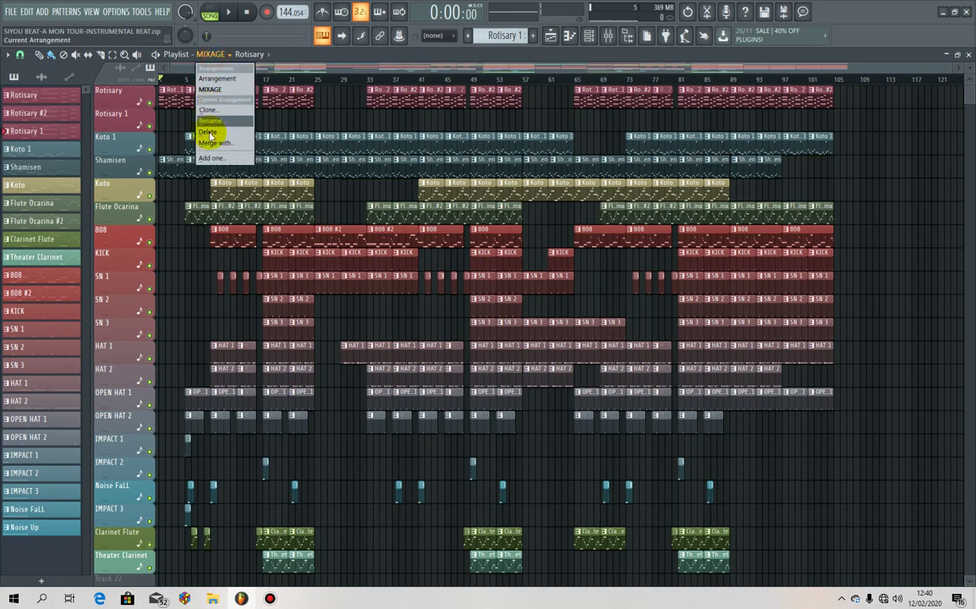
{"action": "left_click", "coordinate": [207, 131]}
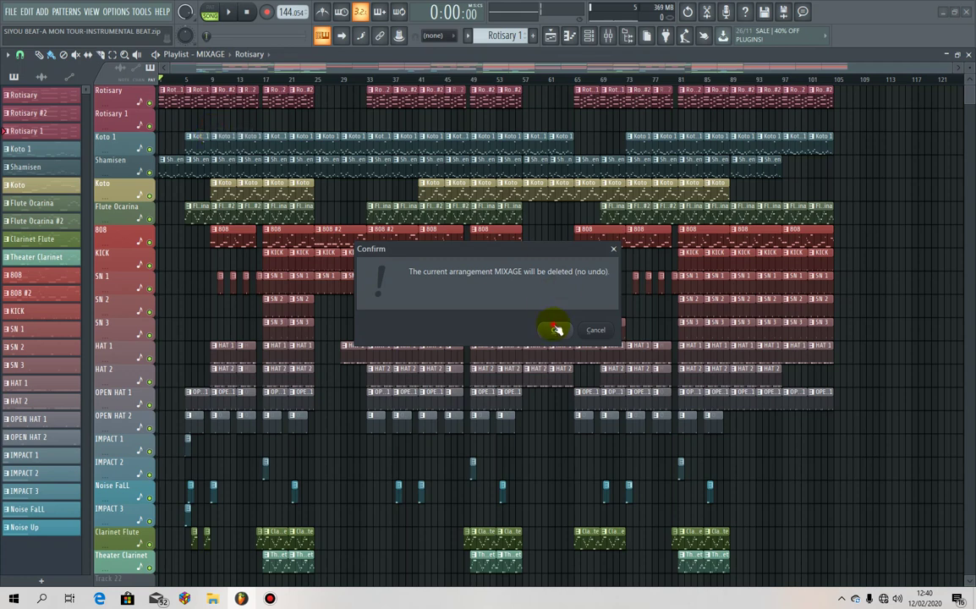
{"action": "left_click", "coordinate": [501, 298]}
Step: Add a new empty arrangement named MIXAGE to the playlist
{"action": "left_click", "coordinate": [220, 54]}
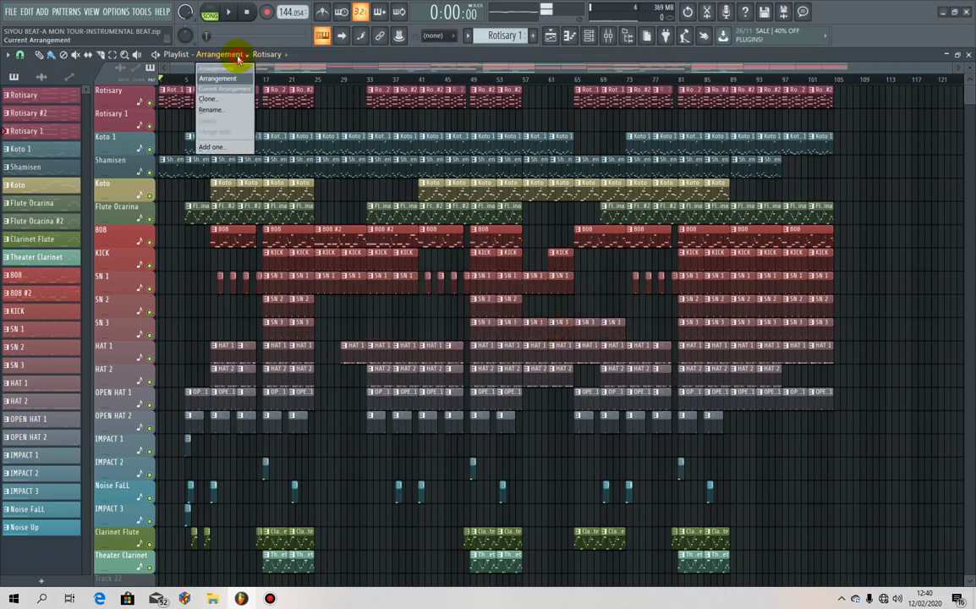
{"action": "left_click", "coordinate": [224, 144]}
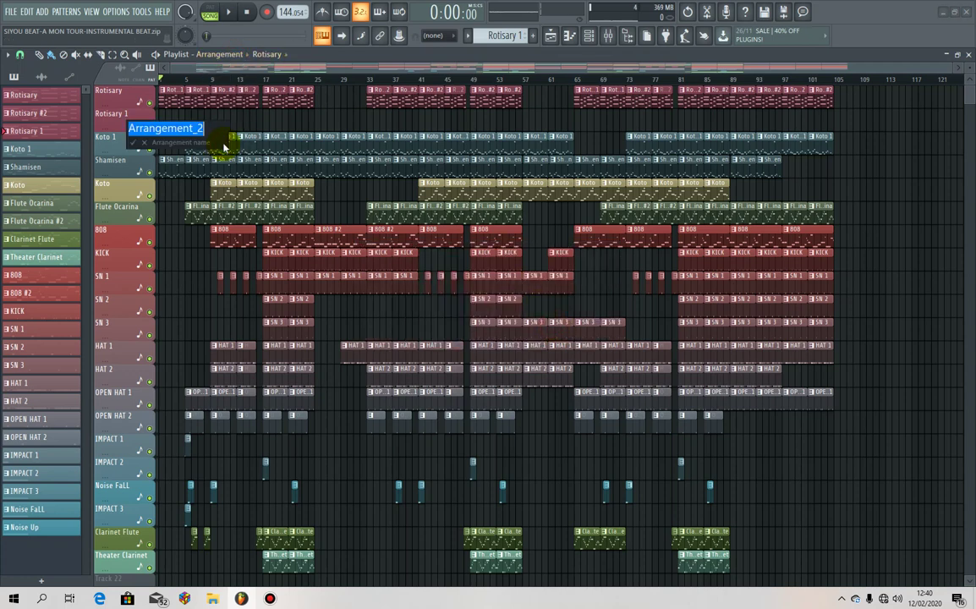
{"action": "type", "text": "MIXAGE"}
{"action": "key", "text": "Return"}
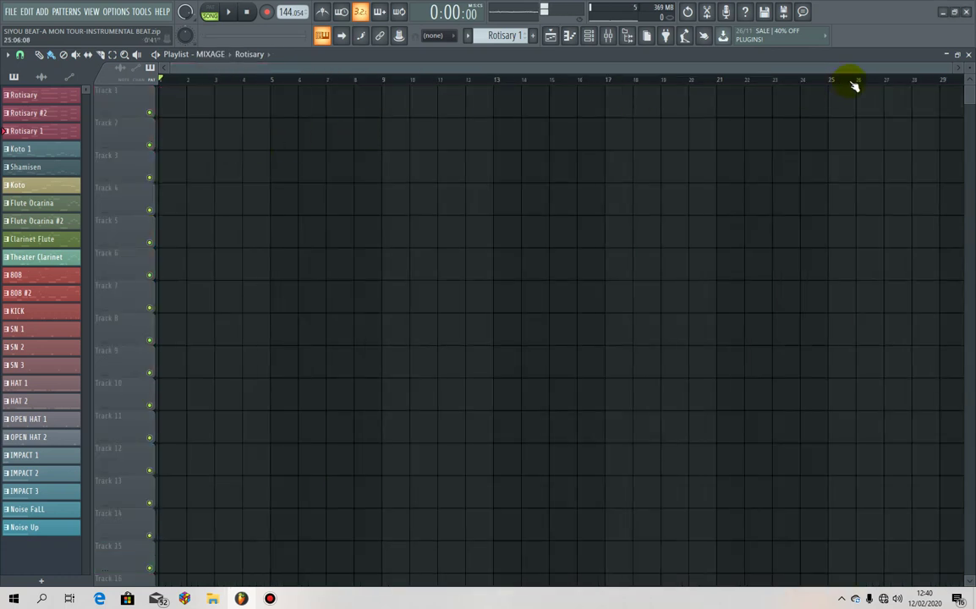
Step: Compare the empty MIXAGE arrangement with the original Arrangement and return to MIXAGE
{"action": "left_click_drag", "start_coordinate": [946, 66], "coordinate": [616, 67]}
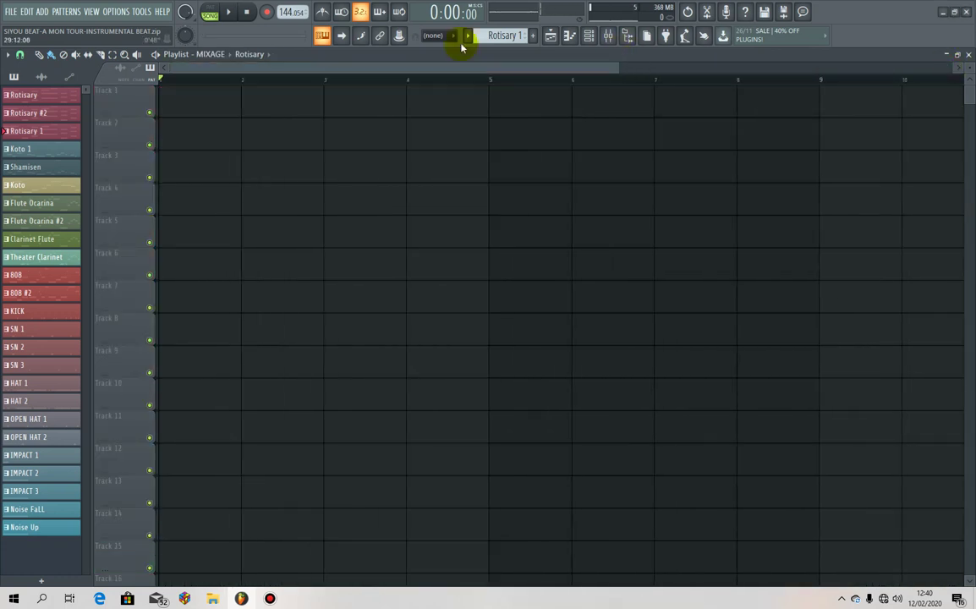
{"action": "left_click", "coordinate": [213, 54]}
{"action": "left_click", "coordinate": [219, 79]}
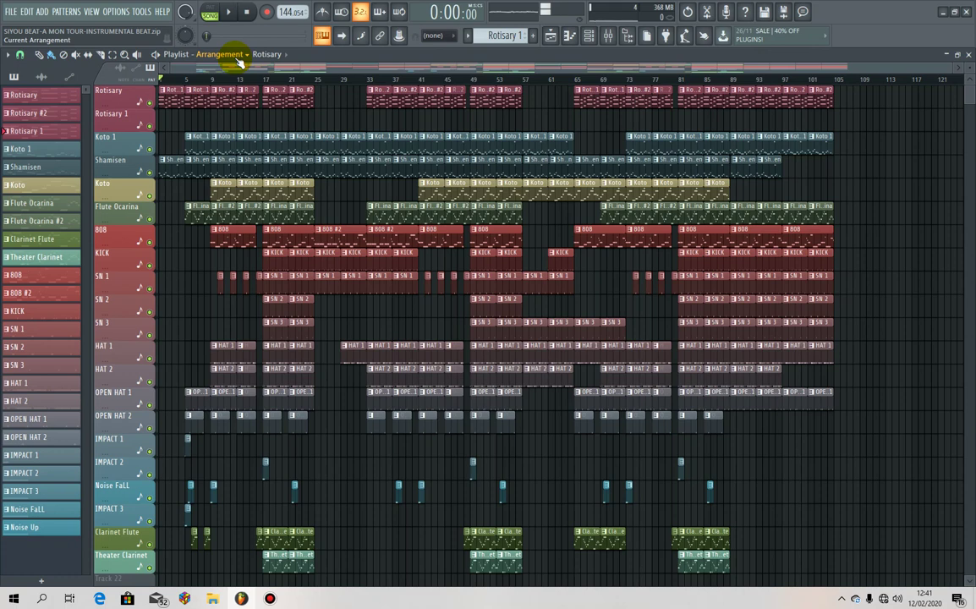
{"action": "left_click", "coordinate": [236, 57]}
{"action": "left_click", "coordinate": [223, 90]}
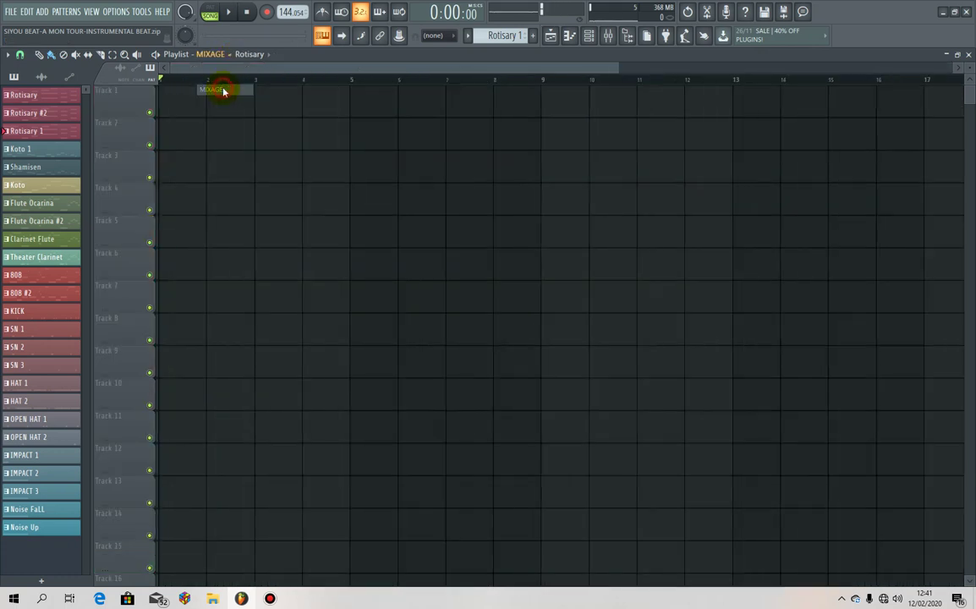
Step: Import all exported WAV files from the desktop's MIXAGE folder into the MIXAGE arrangement, one per playlist track starting at Track 1
{"action": "left_click", "coordinate": [945, 12]}
{"action": "double_click", "coordinate": [404, 26]}
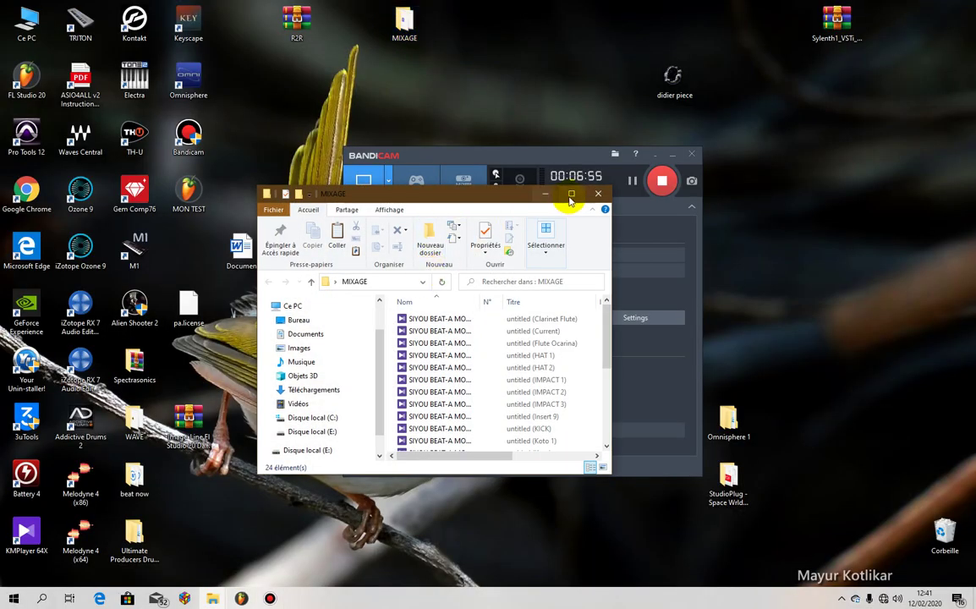
{"action": "left_click", "coordinate": [571, 194]}
{"action": "left_click_drag", "start_coordinate": [227, 435], "coordinate": [192, 101]}
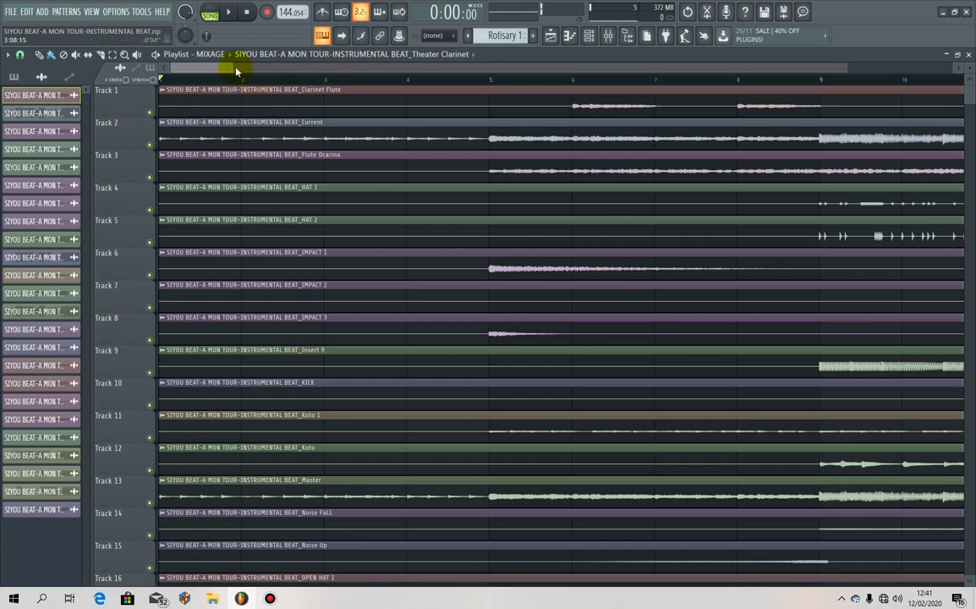
Step: Compare the imported audio clips in MIXAGE with the pattern clips of the original Arrangement, ending on MIXAGE
{"action": "left_click_drag", "start_coordinate": [231, 67], "coordinate": [680, 65]}
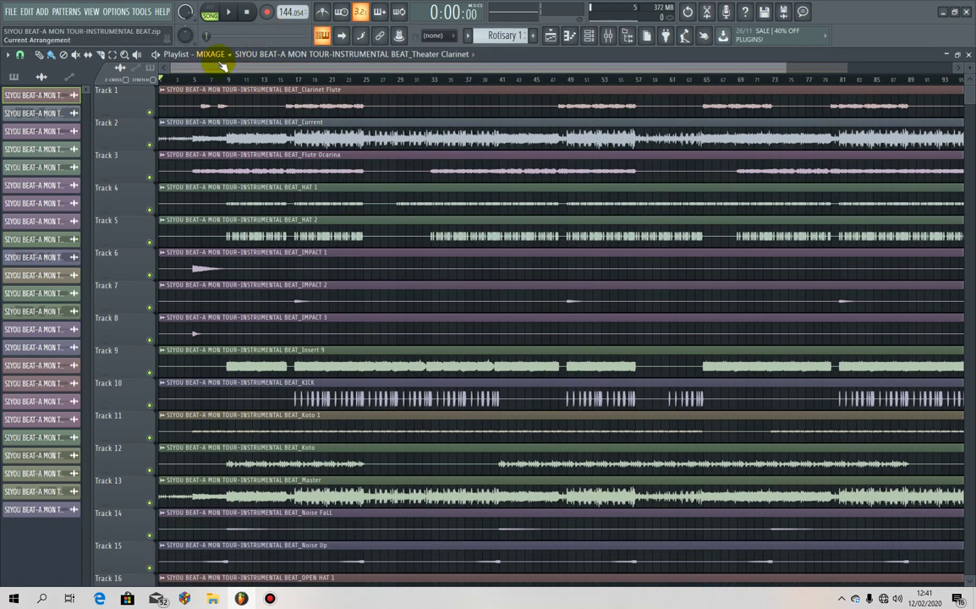
{"action": "left_click", "coordinate": [219, 57]}
{"action": "left_click", "coordinate": [216, 77]}
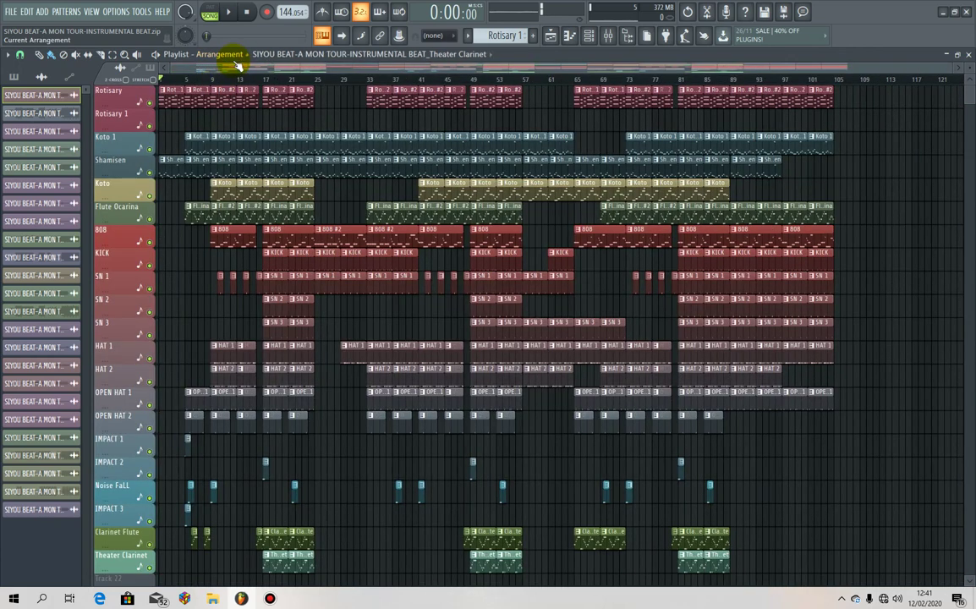
{"action": "left_click", "coordinate": [231, 56]}
{"action": "left_click", "coordinate": [213, 89]}
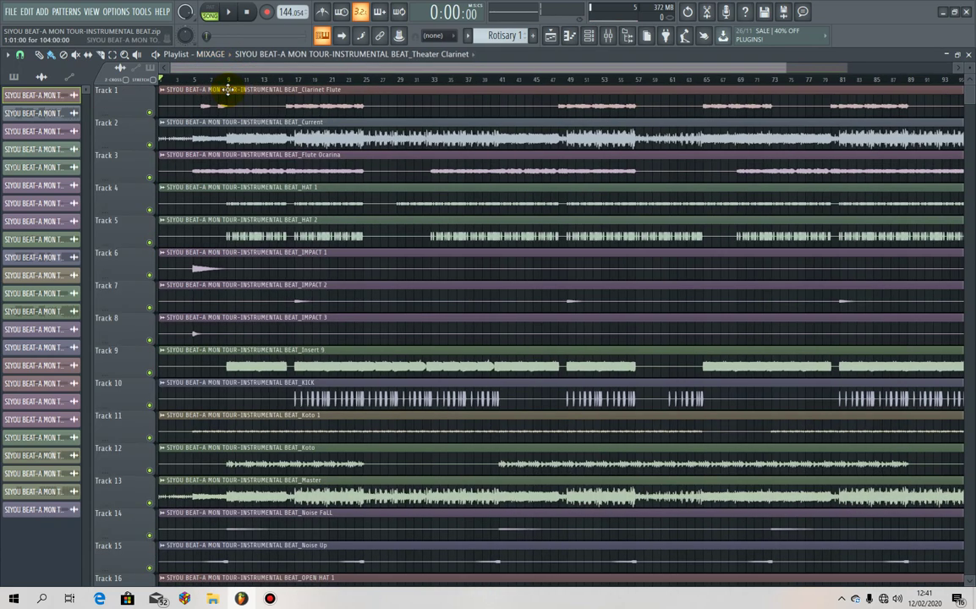
Step: Mute playlist tracks 2 and 13 and delete the Current and Master audio clips on them
{"action": "left_click", "coordinate": [150, 145]}
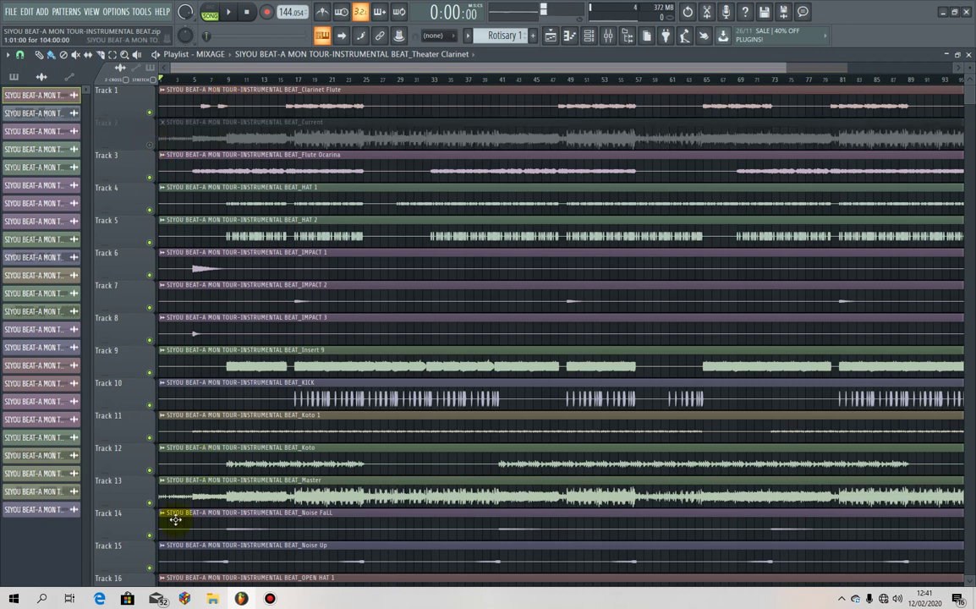
{"action": "left_click", "coordinate": [149, 504]}
{"action": "right_click", "coordinate": [201, 495]}
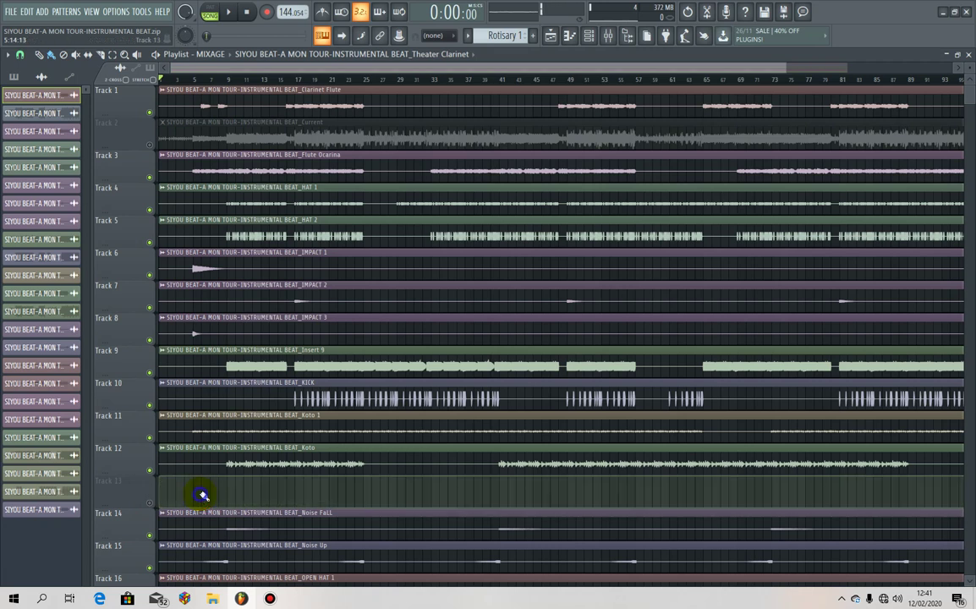
{"action": "right_click", "coordinate": [228, 134]}
Step: Play the MIXAGE arrangement, replace the playlist with the mixer to check the track levels, and stop playback
{"action": "key", "text": "space"}
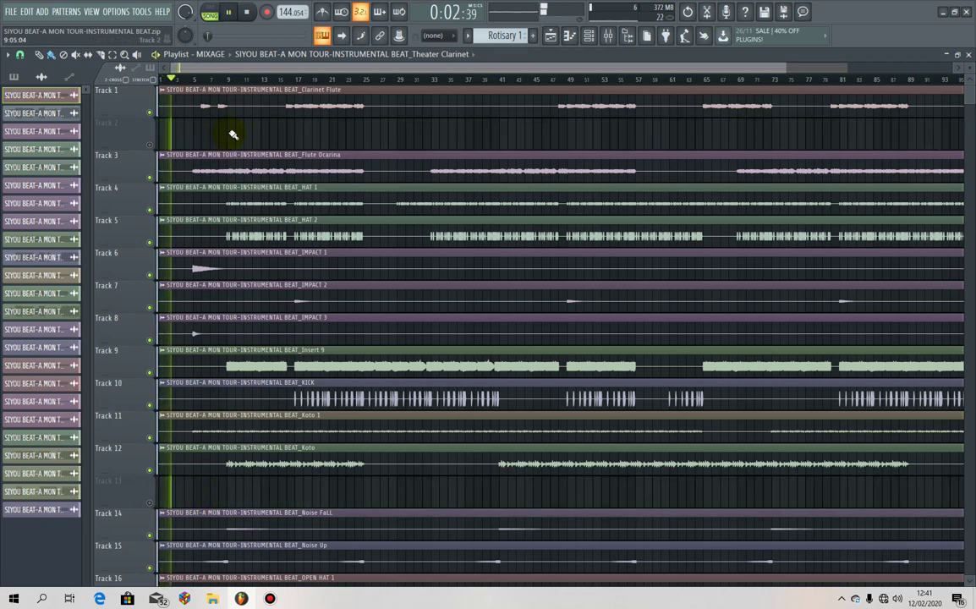
{"action": "left_click", "coordinate": [969, 54]}
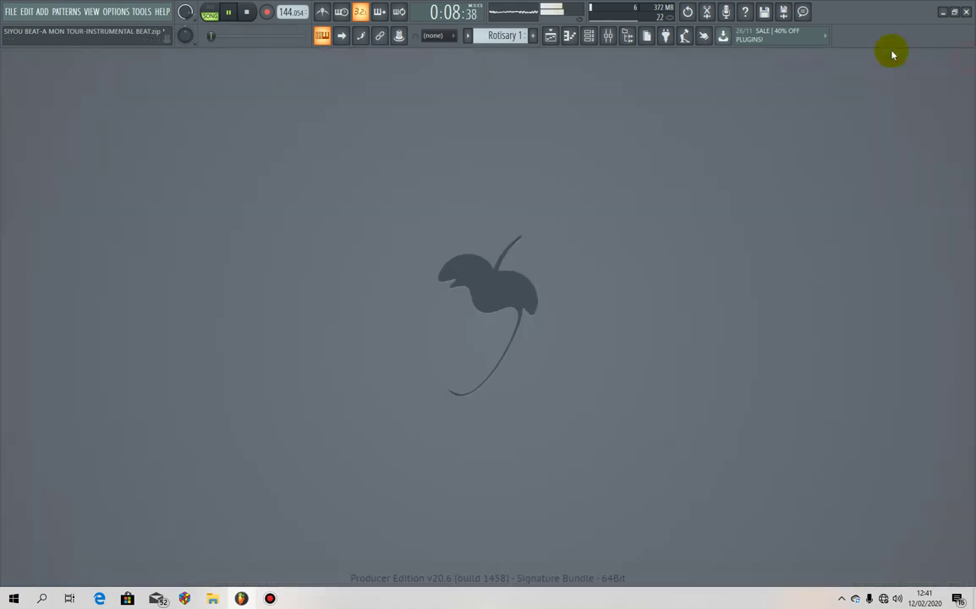
{"action": "left_click", "coordinate": [608, 35]}
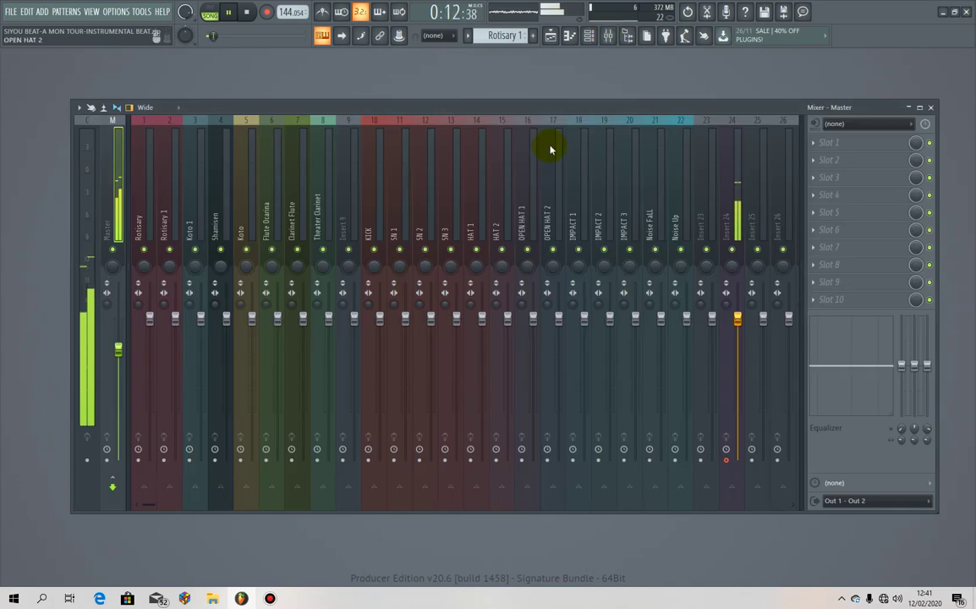
{"action": "key", "text": "space"}
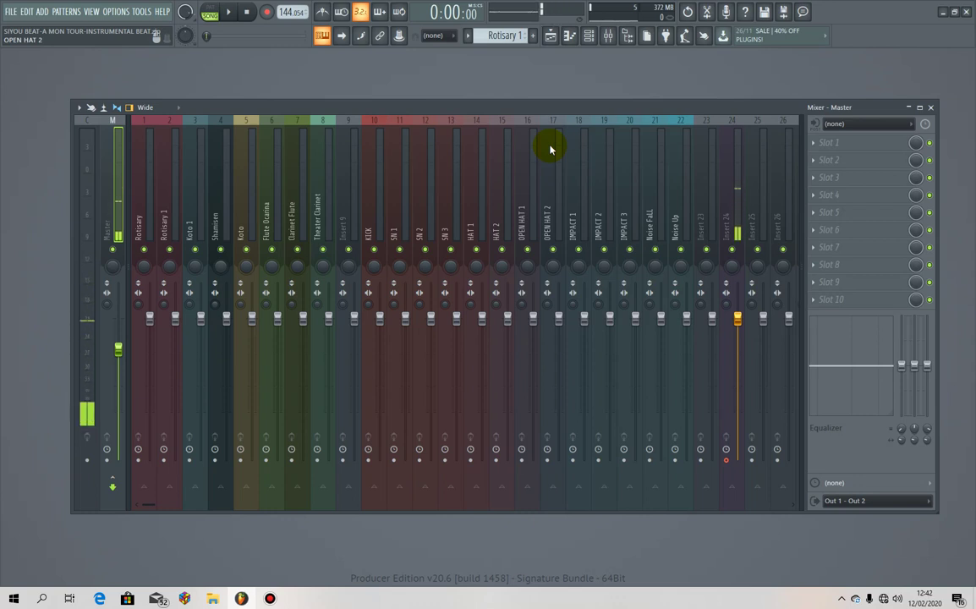
Step: Add a separator in front of mixer track Insert 25
{"action": "scroll", "coordinate": [549, 149], "scroll_direction": "down", "scroll_amount": 5}
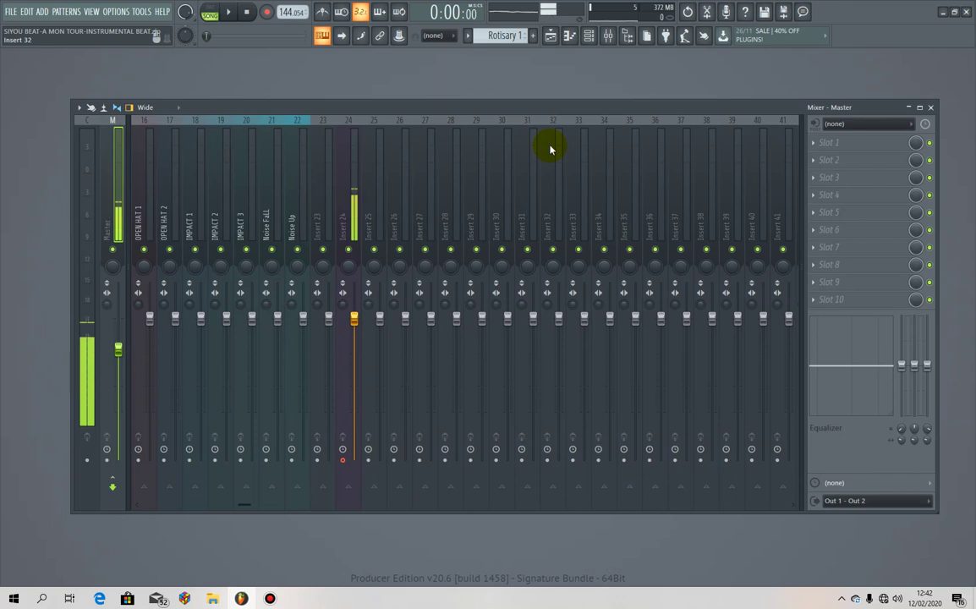
{"action": "left_click", "coordinate": [381, 193]}
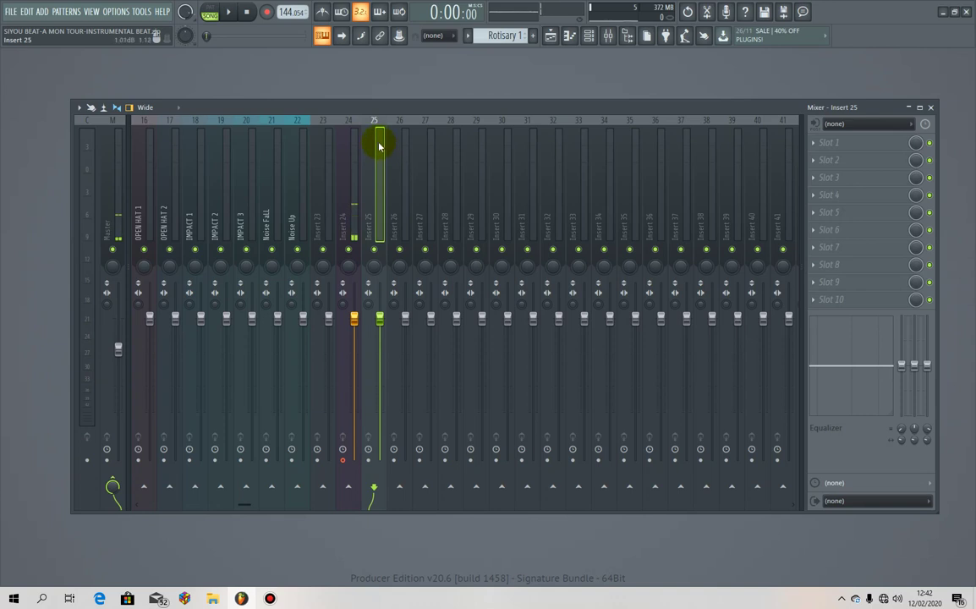
{"action": "right_click", "coordinate": [377, 155]}
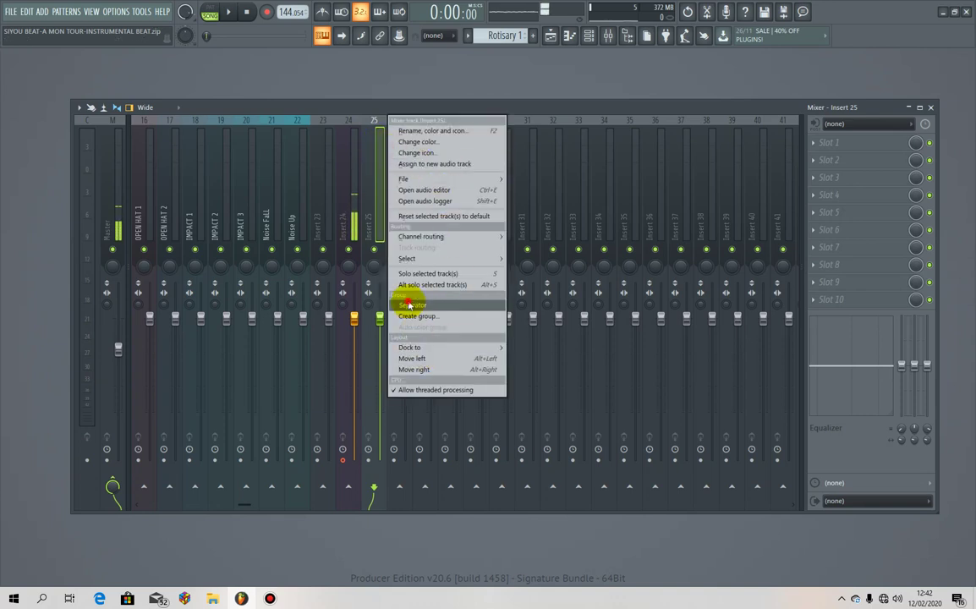
{"action": "left_click", "coordinate": [405, 303]}
{"action": "scroll", "coordinate": [320, 185], "scroll_direction": "left", "scroll_amount": 10}
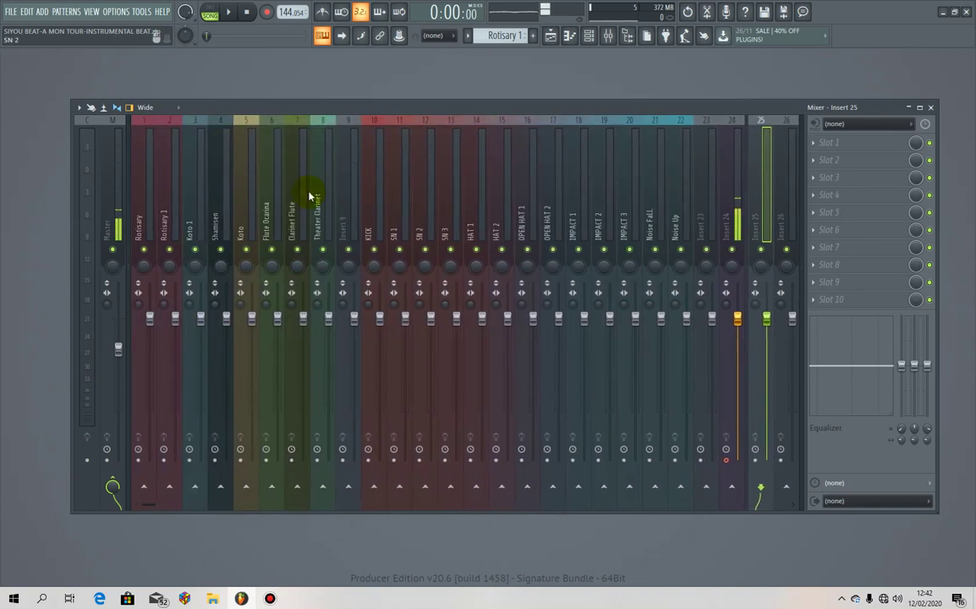
{"action": "scroll", "coordinate": [618, 176], "scroll_direction": "right", "scroll_amount": 6}
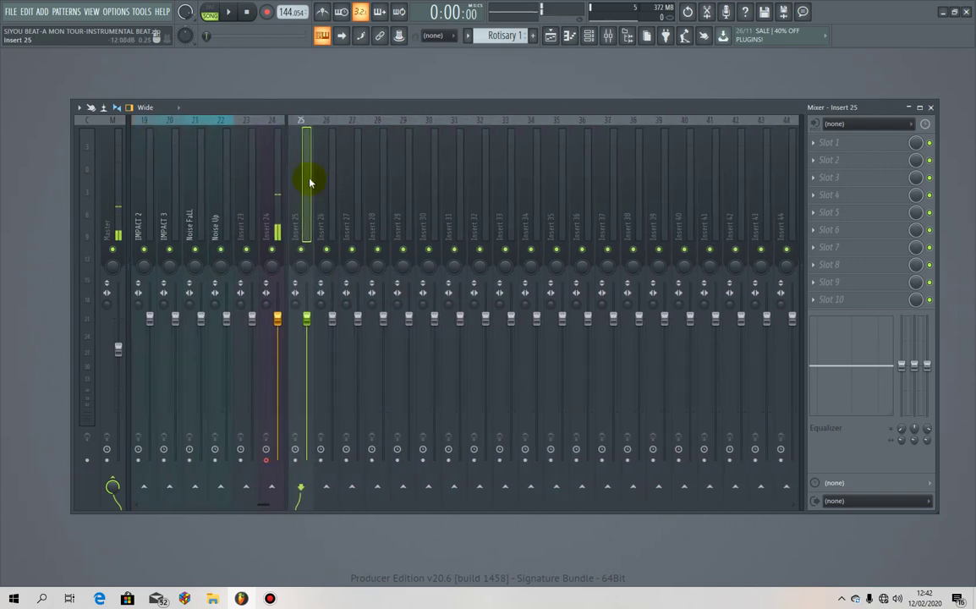
Step: Select all audio channels in the channel rack and route them to individual mixer tracks starting from Insert 25
{"action": "left_click", "coordinate": [588, 35]}
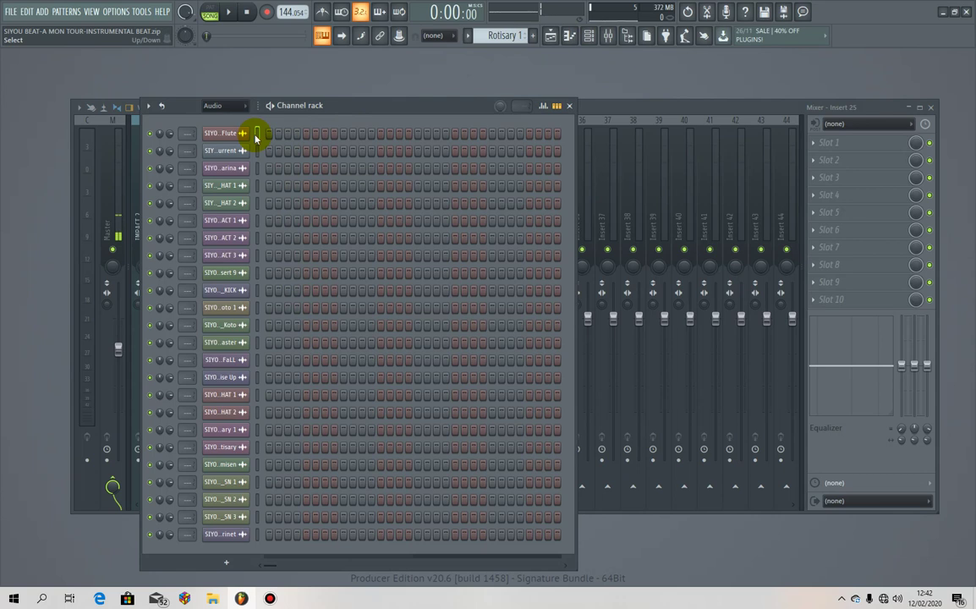
{"action": "left_click", "coordinate": [256, 137]}
{"action": "key", "text": "ctrl+a"}
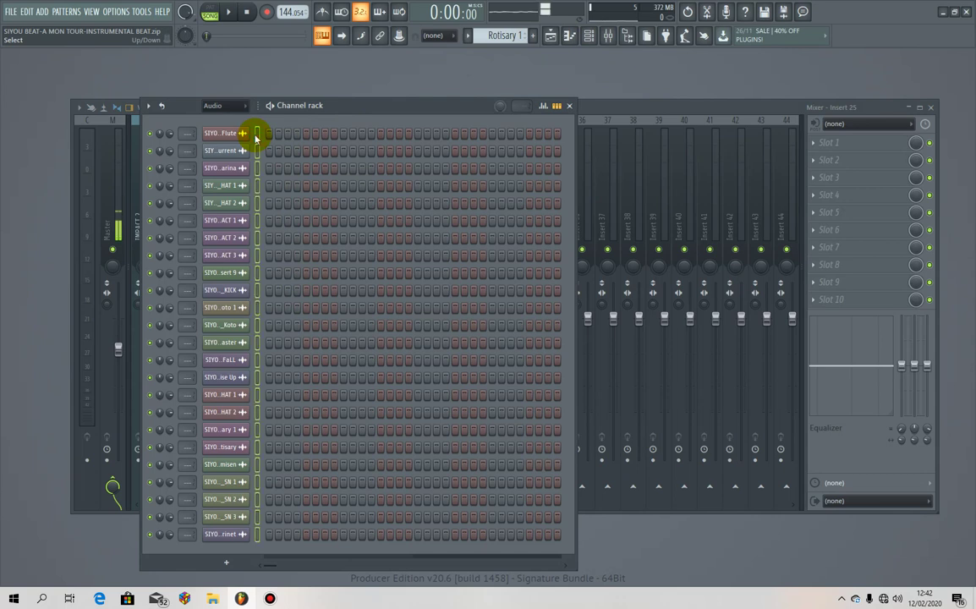
{"action": "left_click", "coordinate": [569, 105]}
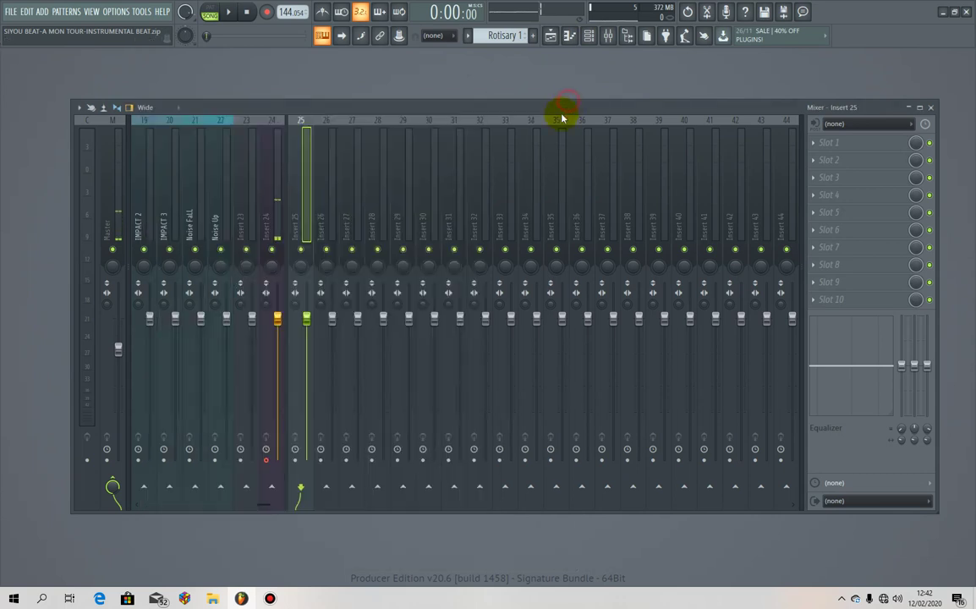
{"action": "right_click", "coordinate": [305, 181]}
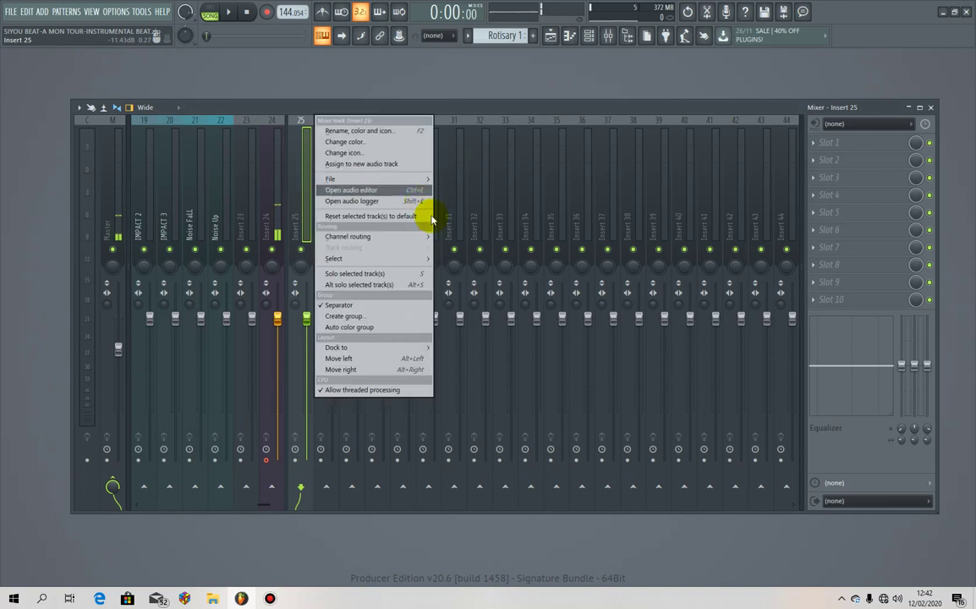
{"action": "mouse_move", "coordinate": [391, 238]}
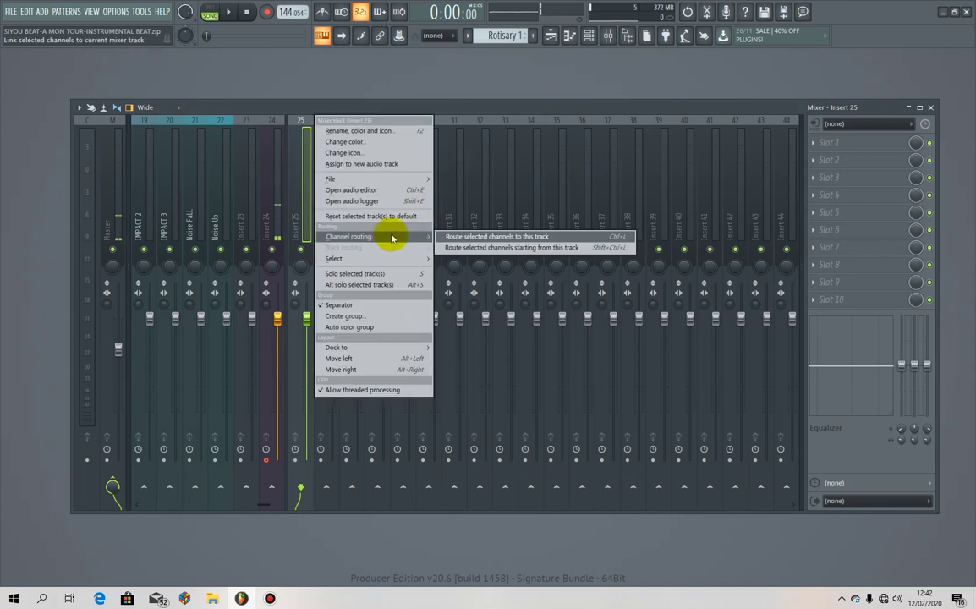
{"action": "left_click", "coordinate": [469, 248]}
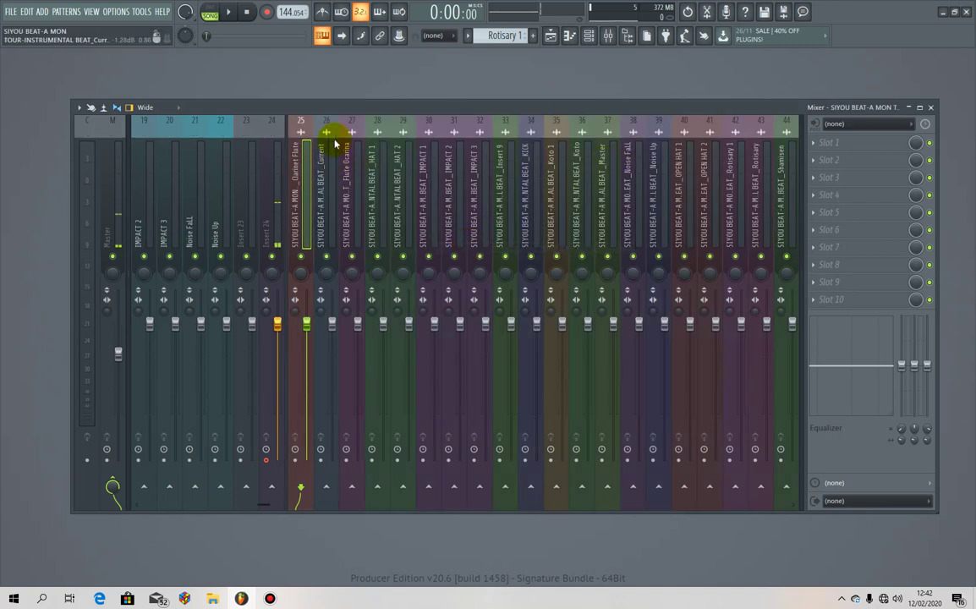
Step: Play the MIXAGE arrangement to check the levels of the newly routed mixer tracks, bring up the playlist and stop playback
{"action": "scroll", "coordinate": [238, 161], "scroll_direction": "up", "scroll_amount": 5}
{"action": "scroll", "coordinate": [237, 162], "scroll_direction": "up", "scroll_amount": 1}
{"action": "scroll", "coordinate": [238, 162], "scroll_direction": "down", "scroll_amount": 6}
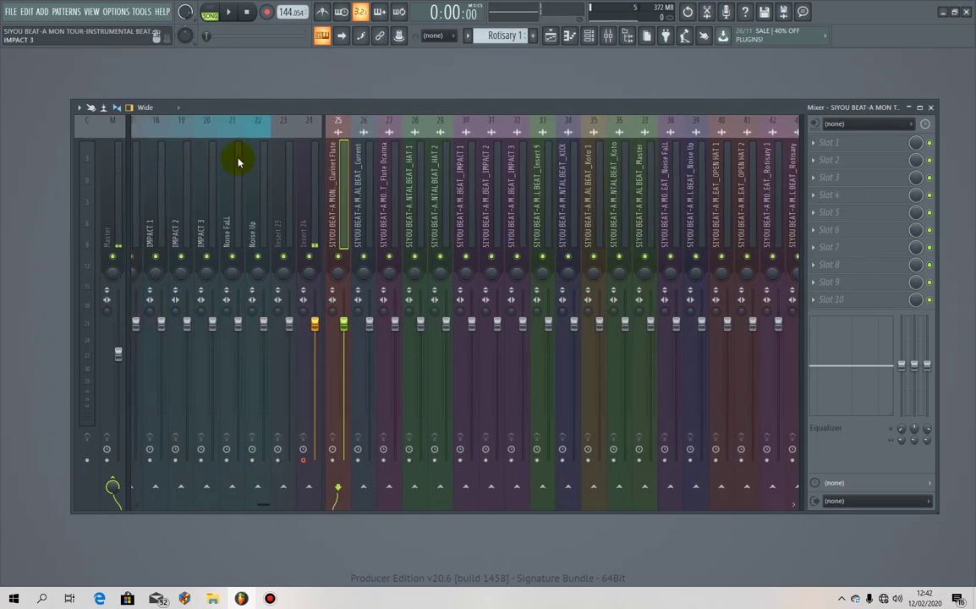
{"action": "scroll", "coordinate": [509, 229], "scroll_direction": "up", "scroll_amount": 1}
{"action": "key", "text": "space"}
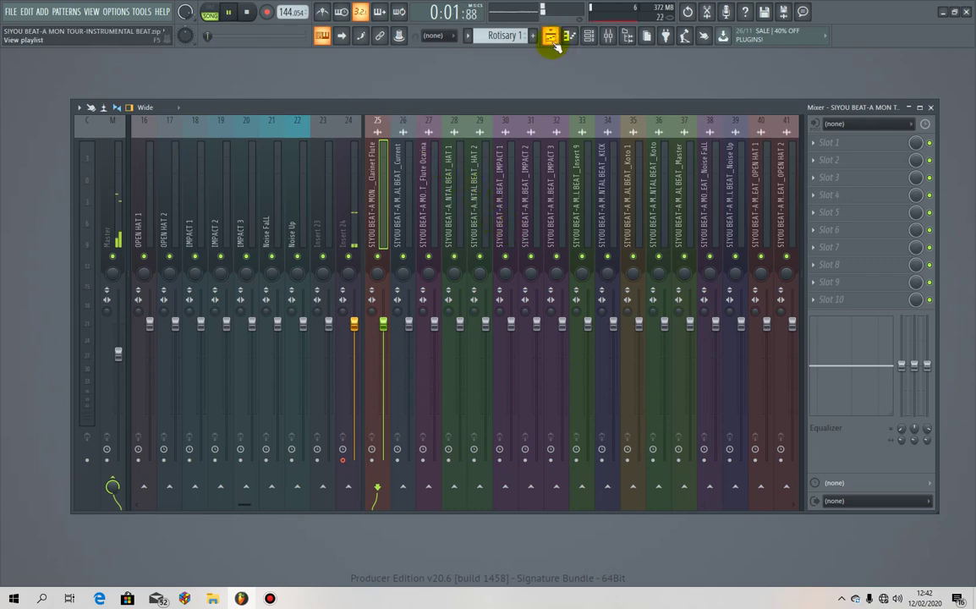
{"action": "scroll", "coordinate": [296, 186], "scroll_direction": "up", "scroll_amount": 5}
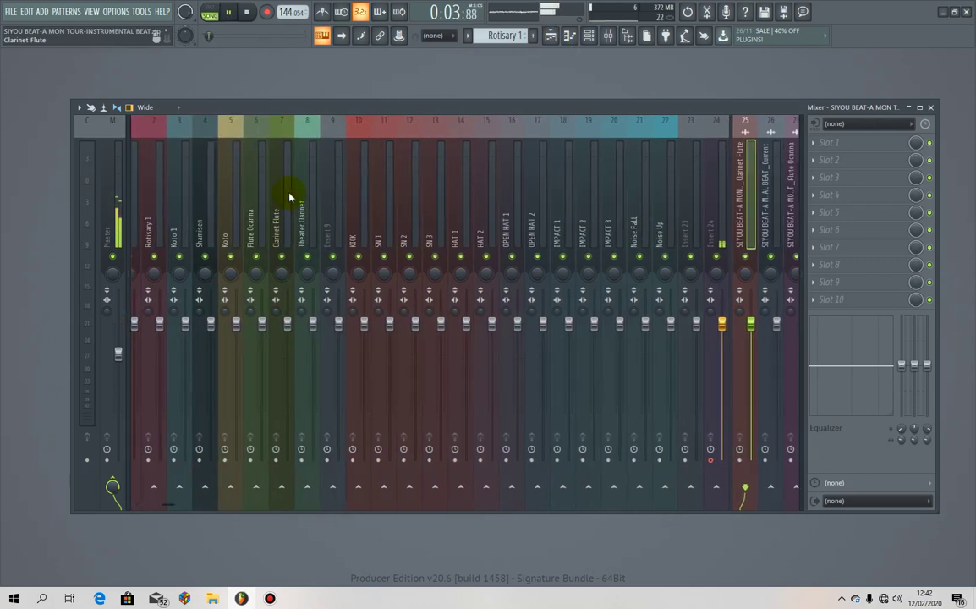
{"action": "scroll", "coordinate": [289, 197], "scroll_direction": "down", "scroll_amount": 8}
{"action": "scroll", "coordinate": [290, 197], "scroll_direction": "up", "scroll_amount": 1}
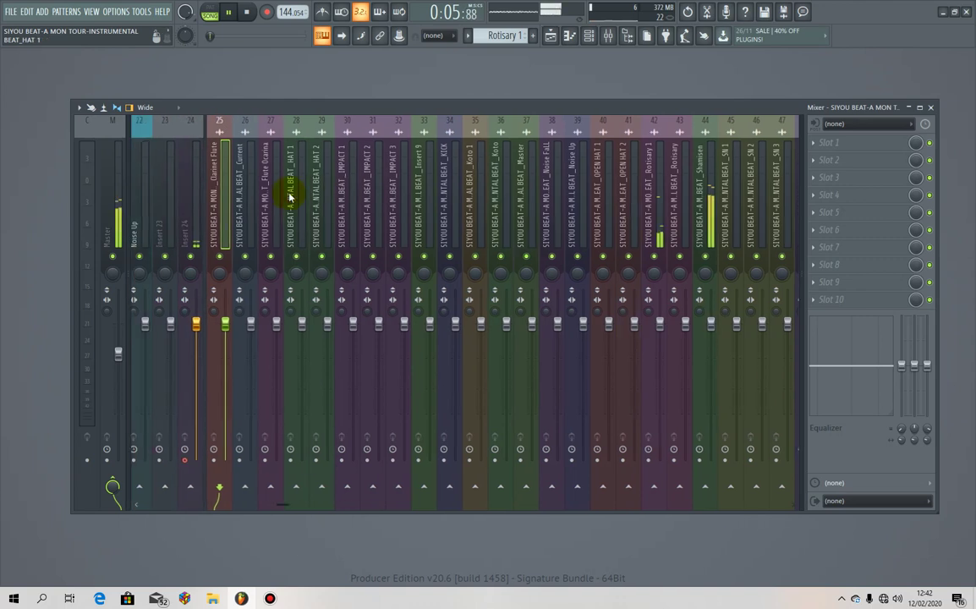
{"action": "scroll", "coordinate": [289, 197], "scroll_direction": "down", "scroll_amount": 1}
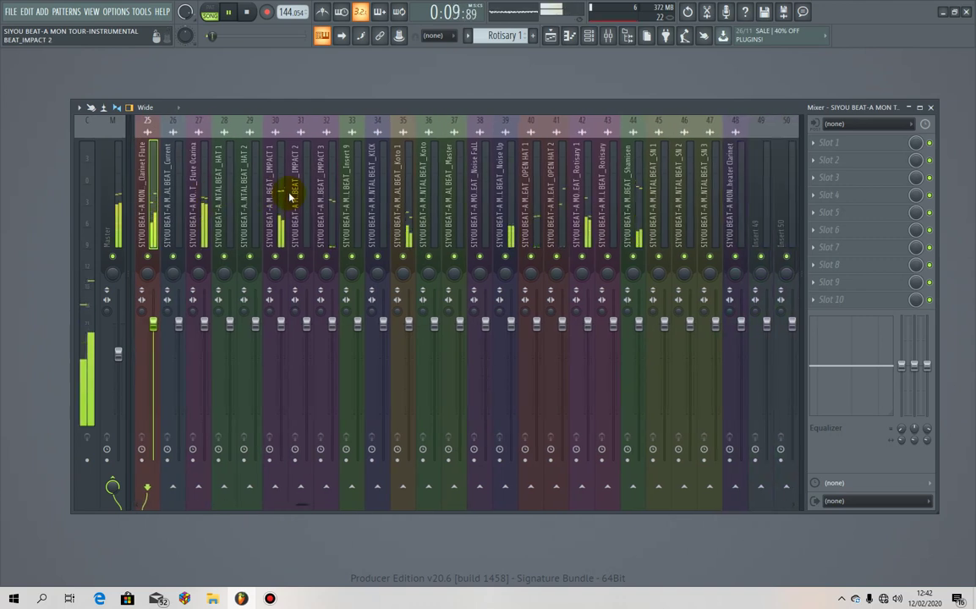
{"action": "left_click", "coordinate": [550, 36]}
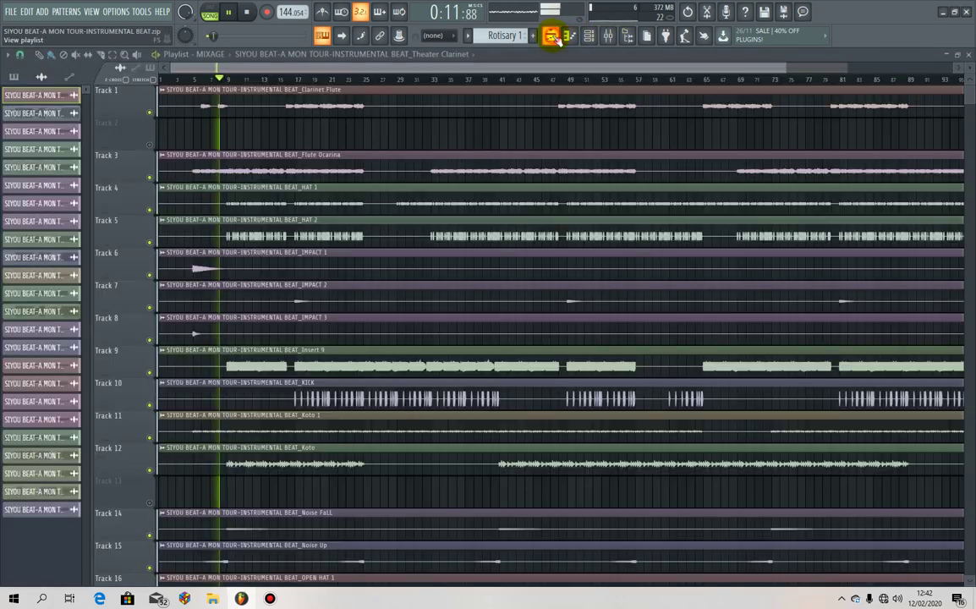
{"action": "key", "text": "space"}
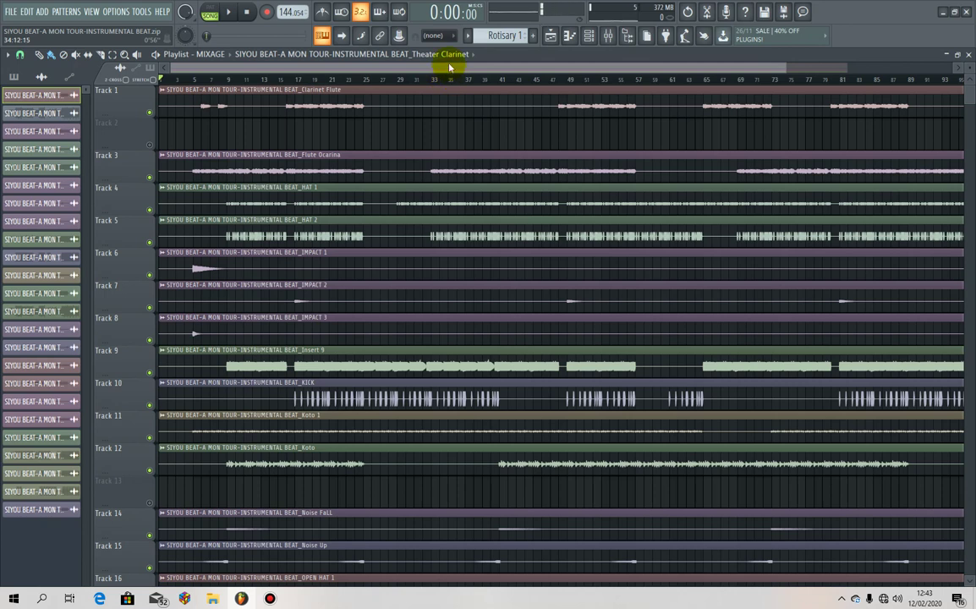
Step: Add a new playlist arrangement named MASTERING
{"action": "left_click", "coordinate": [225, 56]}
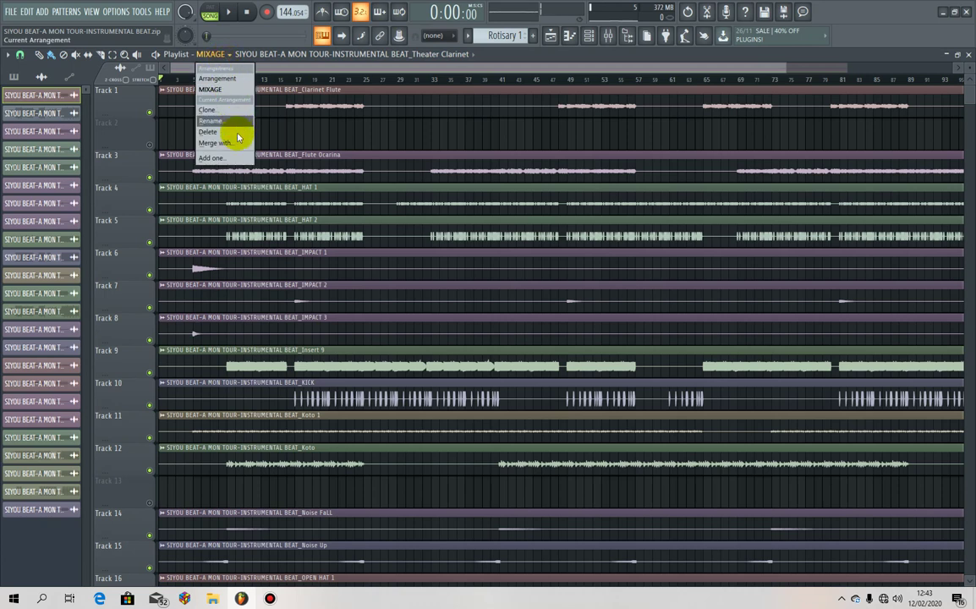
{"action": "left_click", "coordinate": [230, 159]}
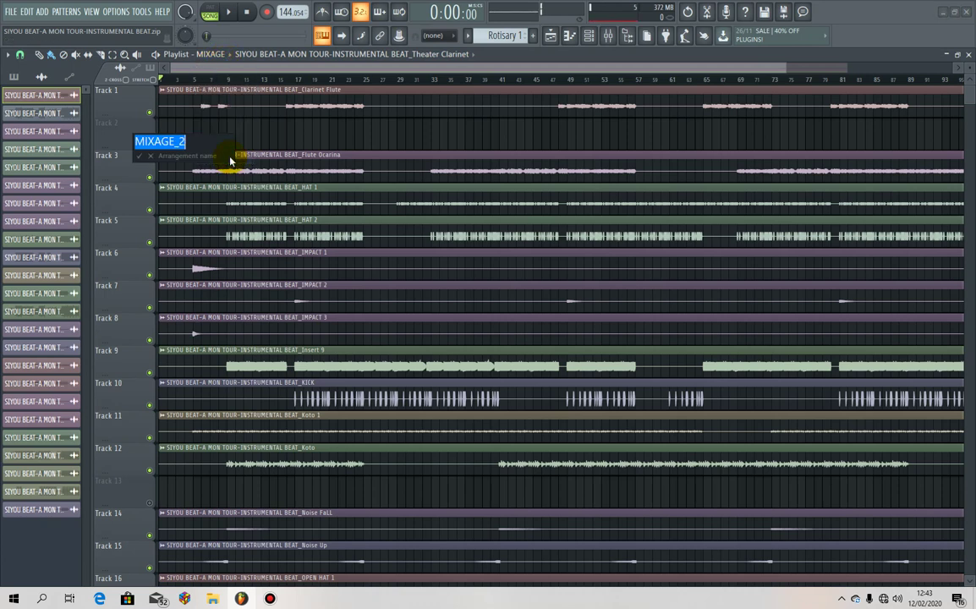
{"action": "type", "text": "MAST"}
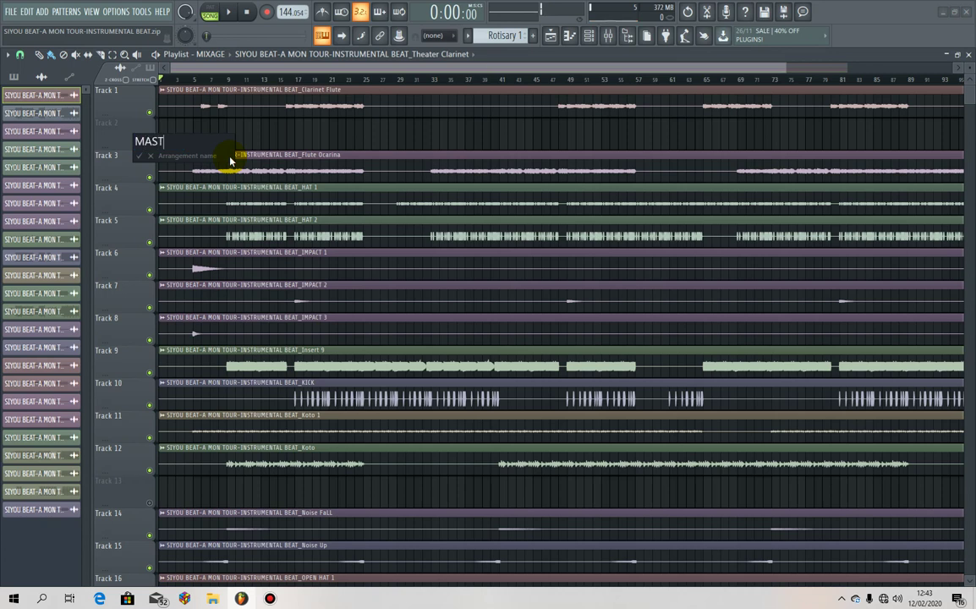
{"action": "type", "text": "ERING"}
{"action": "key", "text": "Return"}
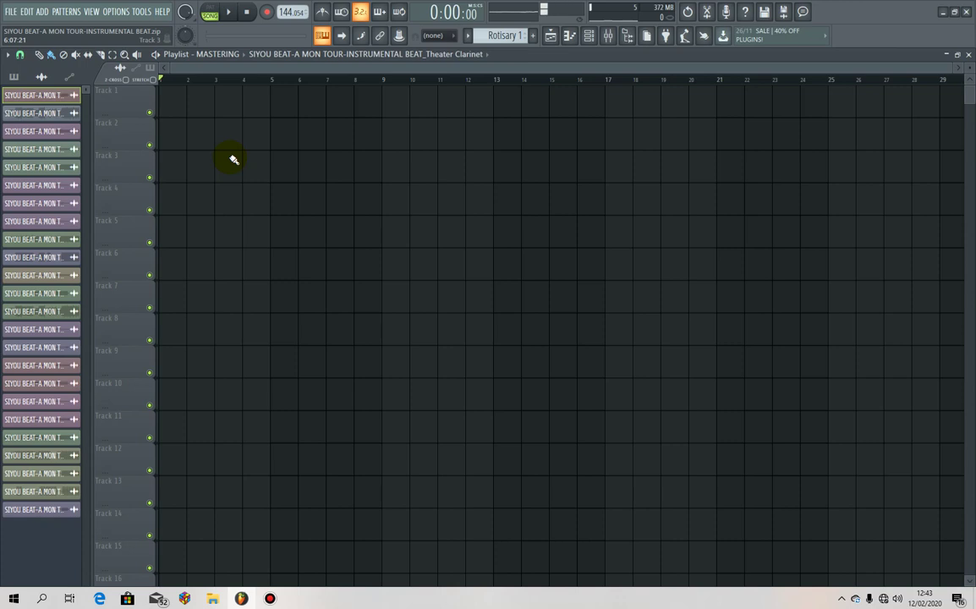
Step: Export the MASTERING arrangement as a WAV file named SIYOU BEAT-A MON TOUR-INSTRUMENTAL BEAT in dossier zip beat, with Split mixer tracks switched off
{"action": "left_click", "coordinate": [12, 13]}
{"action": "mouse_move", "coordinate": [164, 121]}
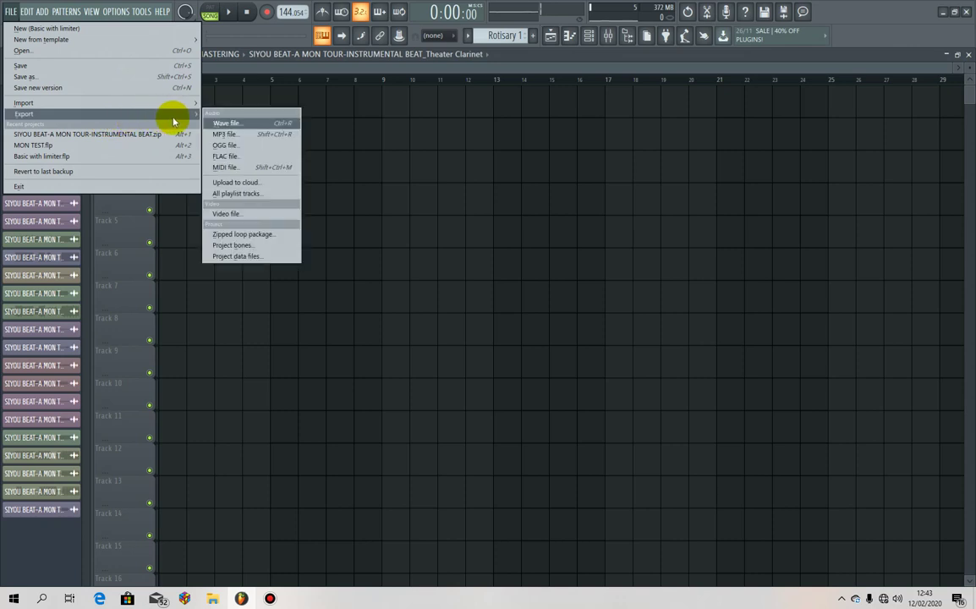
{"action": "left_click", "coordinate": [254, 124]}
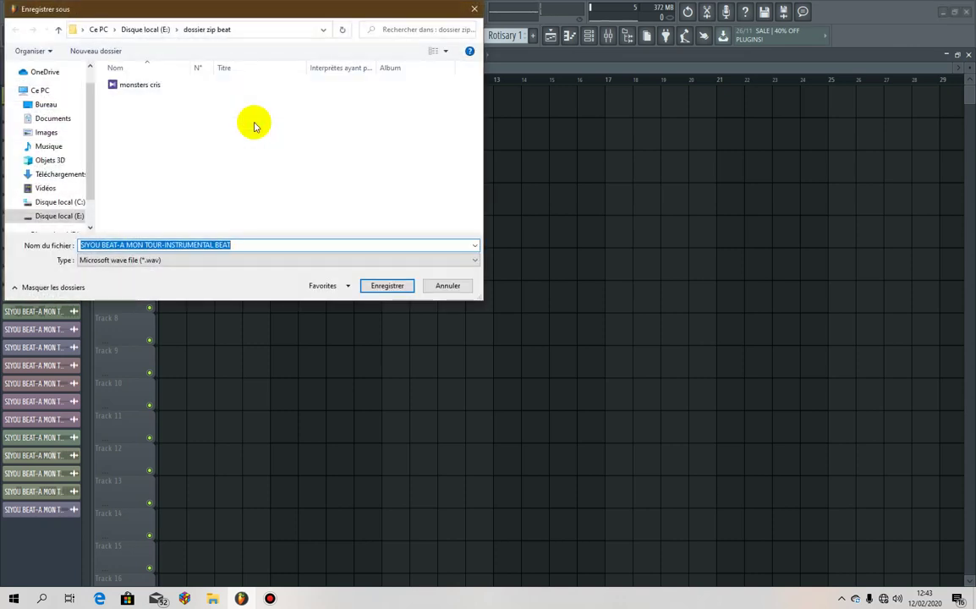
{"action": "left_click", "coordinate": [385, 286]}
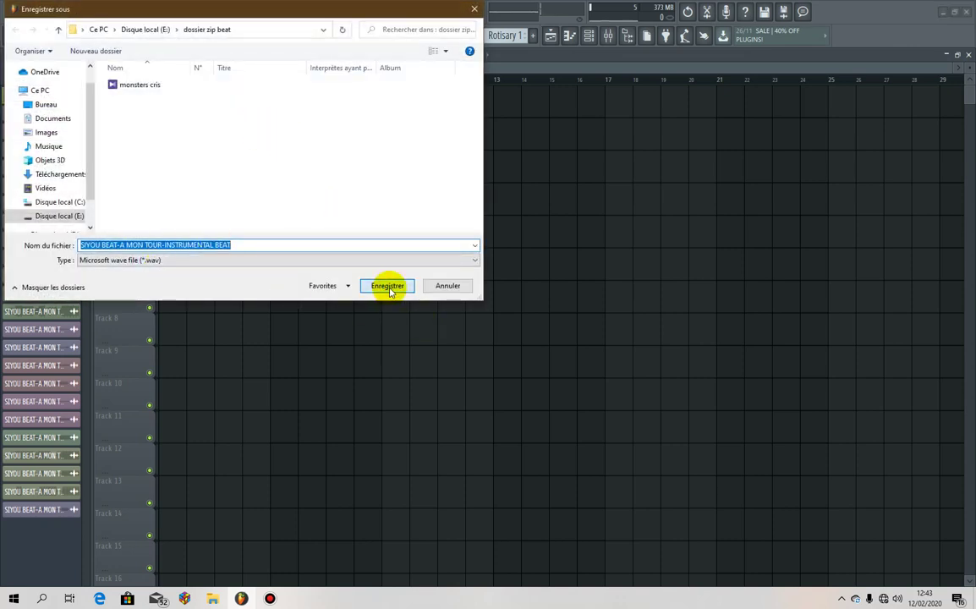
{"action": "left_click", "coordinate": [388, 285]}
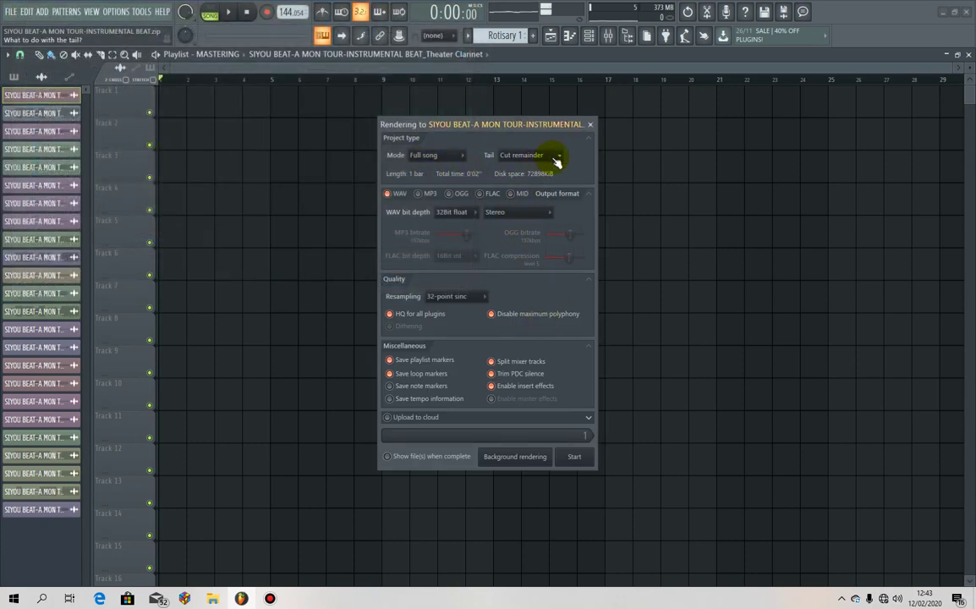
{"action": "left_click", "coordinate": [491, 398]}
{"action": "left_click", "coordinate": [491, 361]}
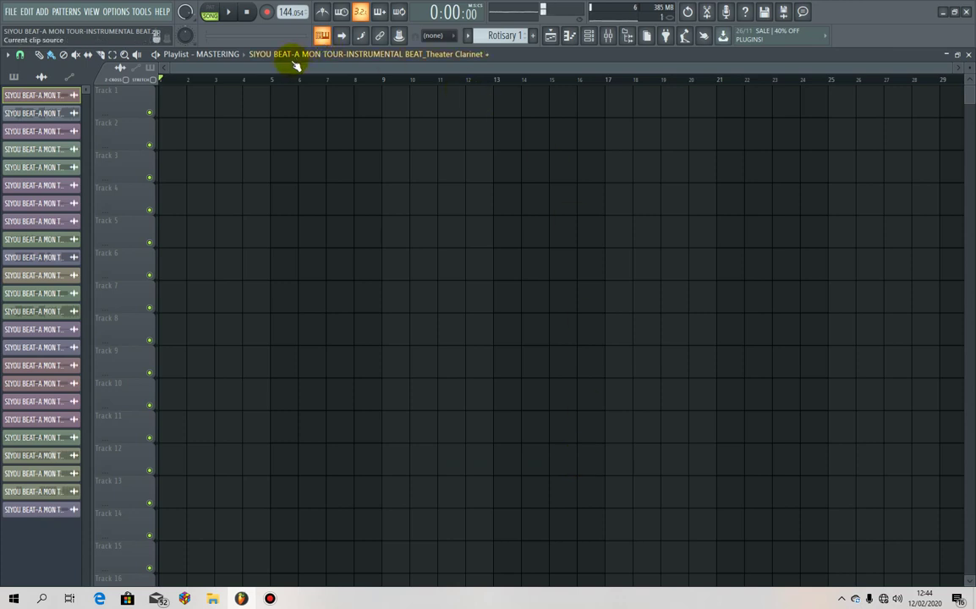
Step: Switch to the MIXAGE arrangement and export it as a WAV file, replacing SIYOU BEAT-A MON TOUR-INSTRUMENTAL BEAT in dossier zip beat
{"action": "left_click", "coordinate": [236, 57]}
{"action": "left_click", "coordinate": [230, 90]}
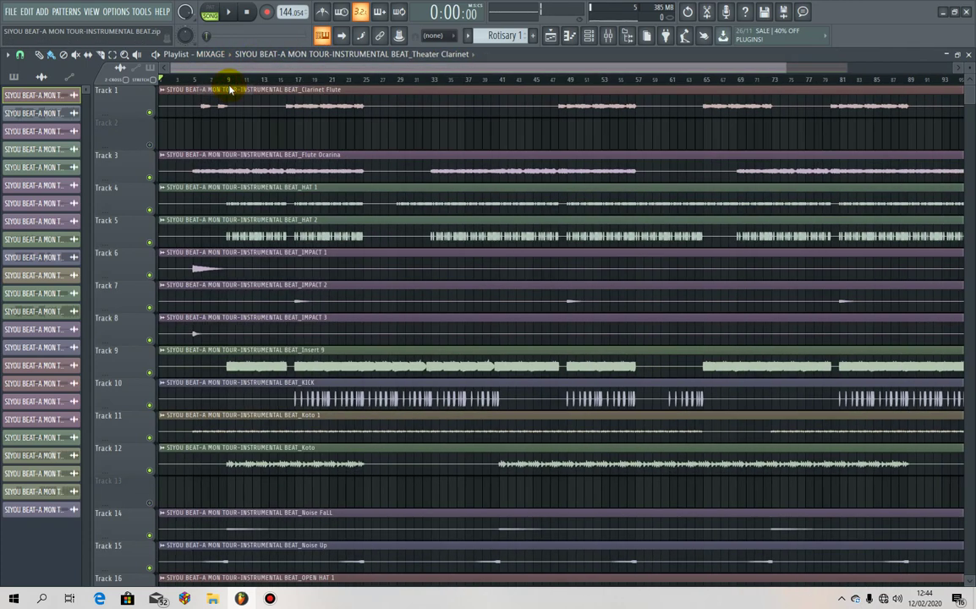
{"action": "left_click", "coordinate": [12, 12]}
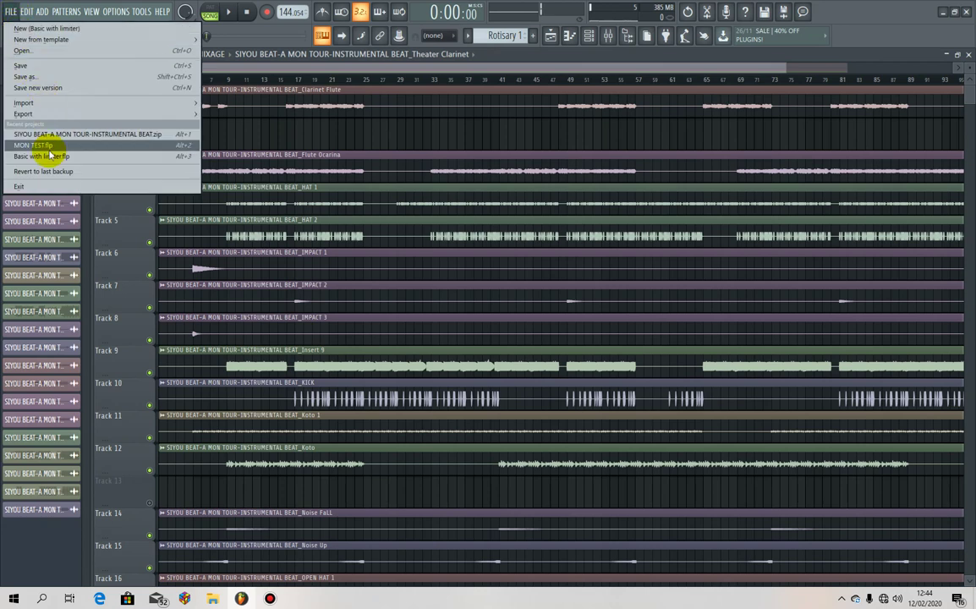
{"action": "mouse_move", "coordinate": [109, 116]}
{"action": "left_click", "coordinate": [226, 124]}
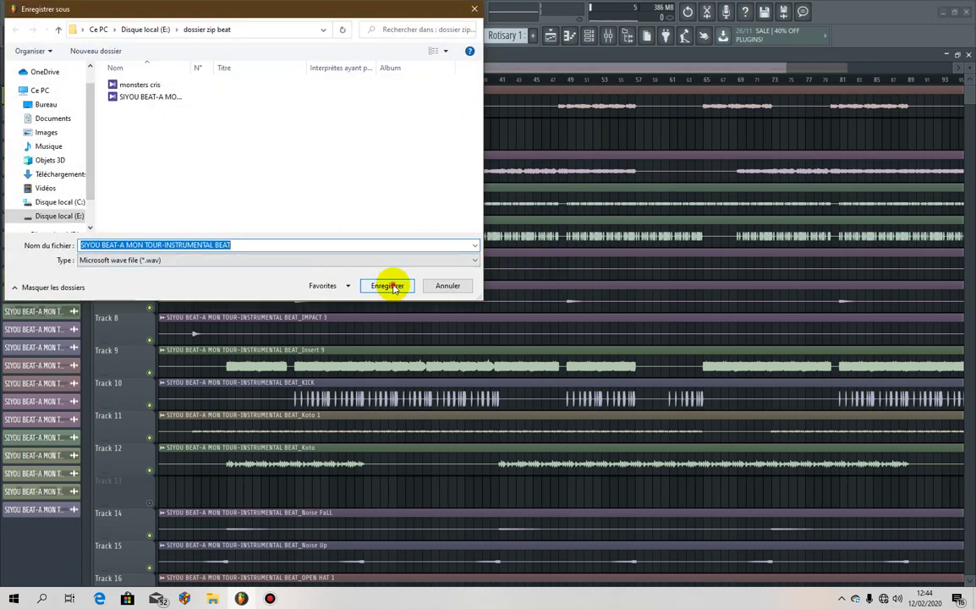
{"action": "left_click", "coordinate": [387, 285]}
{"action": "left_click", "coordinate": [536, 303]}
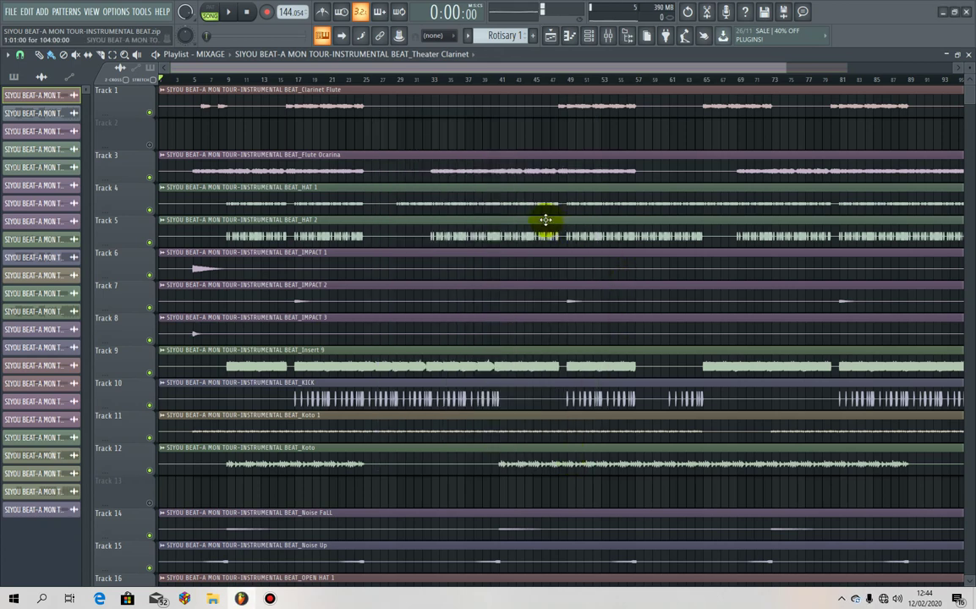
Step: Switch to the MASTERING arrangement, look for the exported mix in File Explorer's MIXAGE folder, and return to FL Studio
{"action": "left_click", "coordinate": [229, 56]}
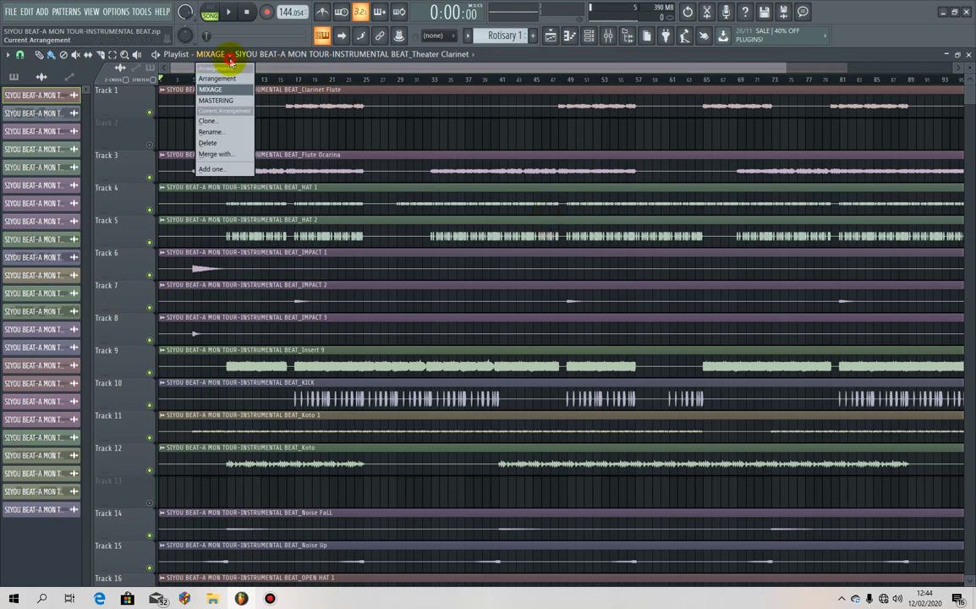
{"action": "left_click", "coordinate": [224, 101]}
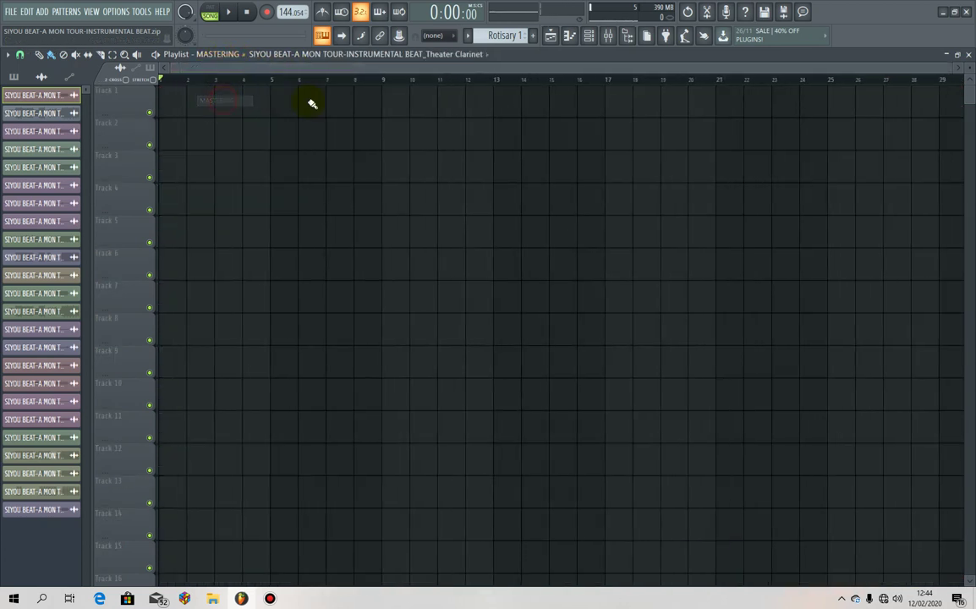
{"action": "left_click", "coordinate": [941, 13]}
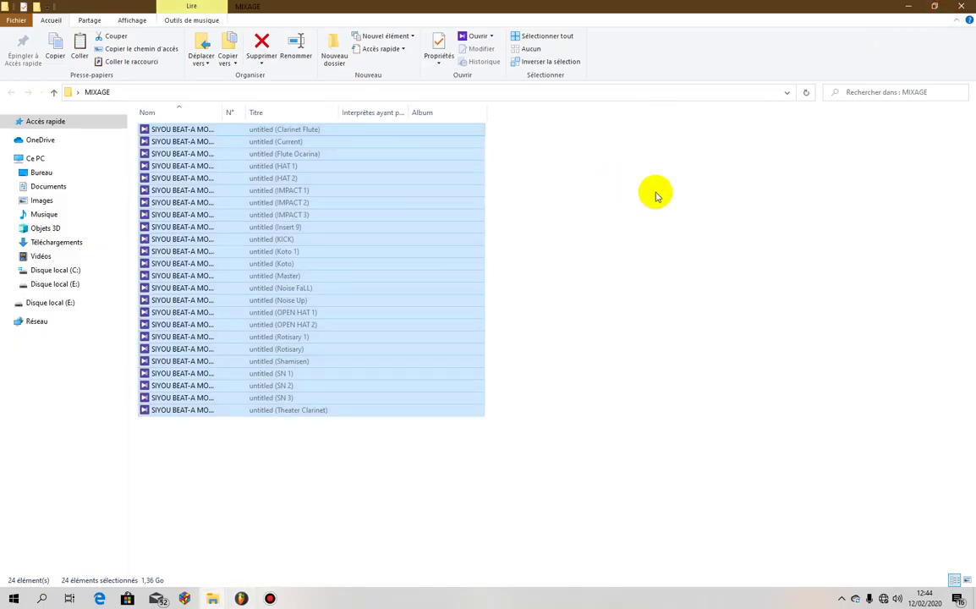
{"action": "left_click", "coordinate": [682, 246]}
{"action": "right_click", "coordinate": [681, 247]}
{"action": "left_click", "coordinate": [726, 293]}
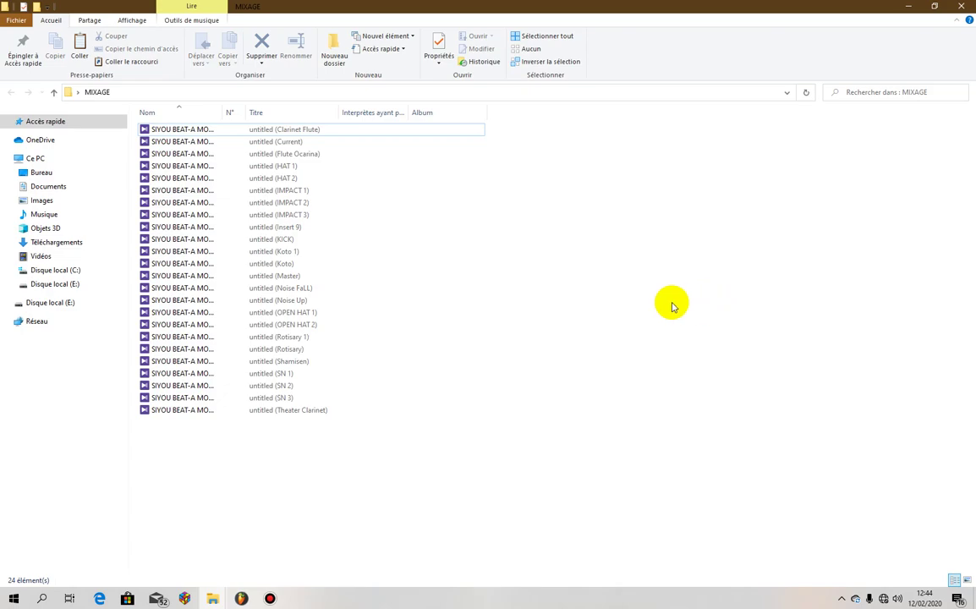
{"action": "left_click", "coordinate": [907, 8]}
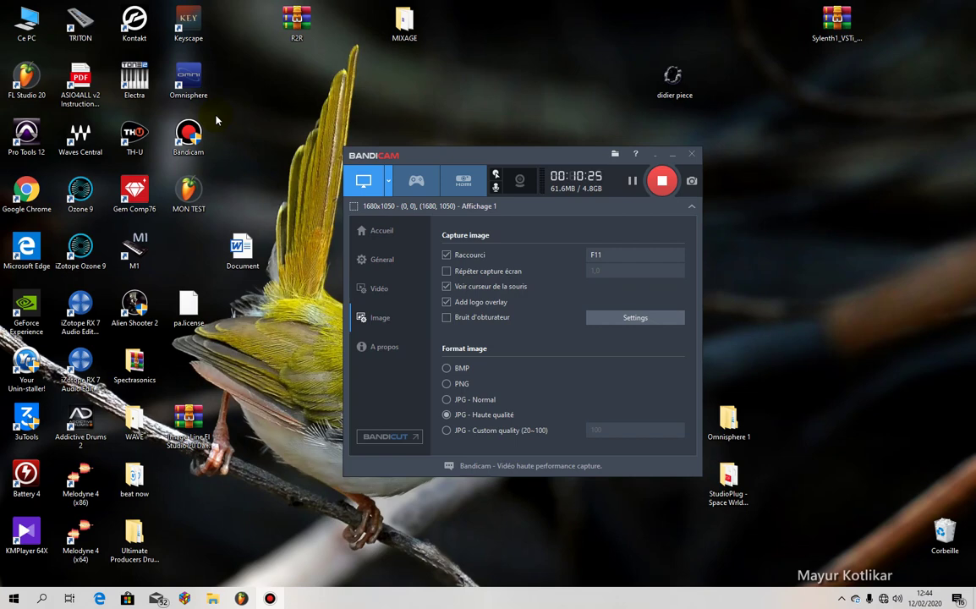
{"action": "left_click", "coordinate": [241, 598]}
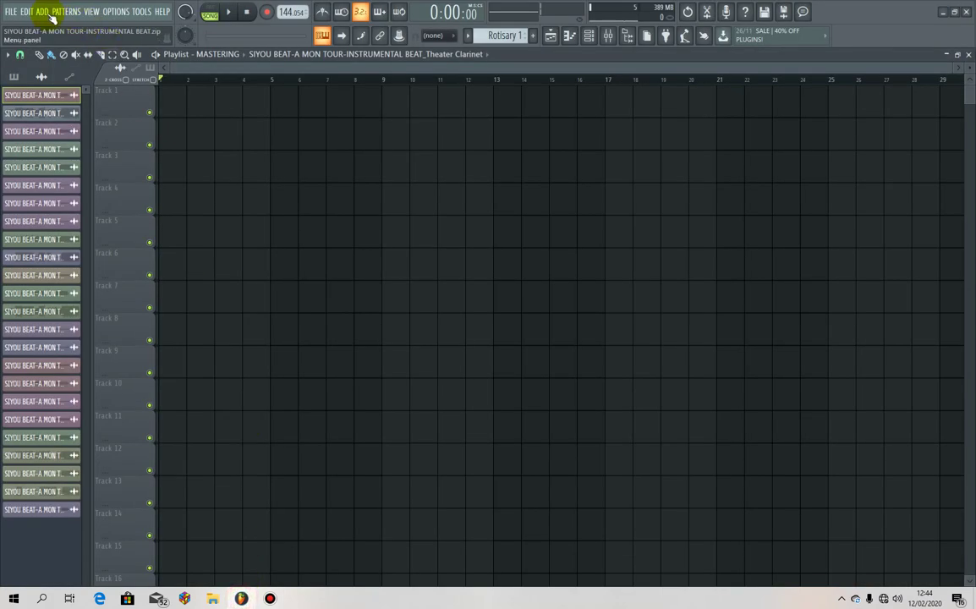
Step: Switch to the MIXAGE arrangement and export the full song as a WAV file named SIYOU BEAT-A MON TOUR-INSTRUMENTAL BEAT in the Bureau folder
{"action": "left_click", "coordinate": [221, 54]}
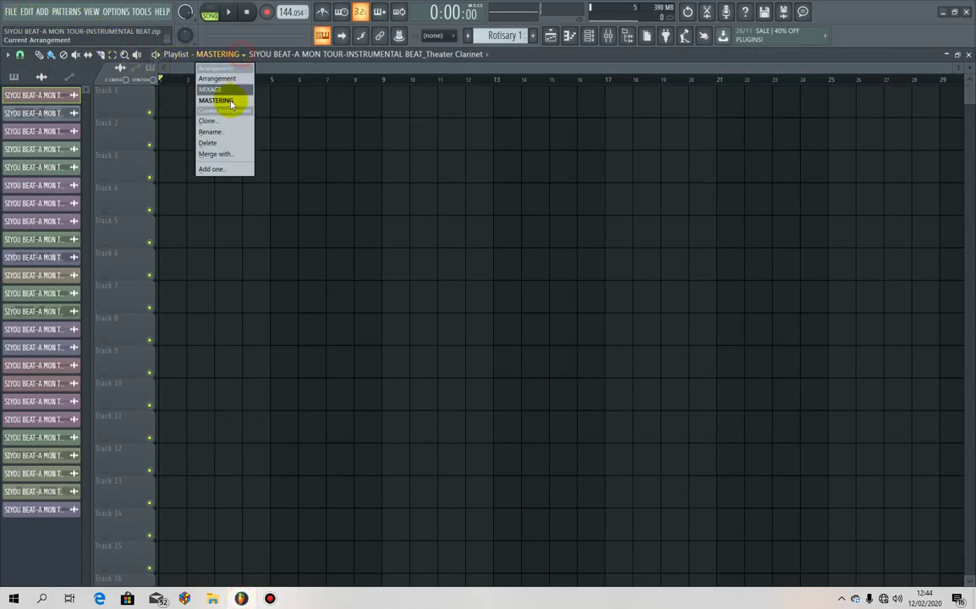
{"action": "left_click", "coordinate": [224, 89]}
{"action": "left_click", "coordinate": [12, 11]}
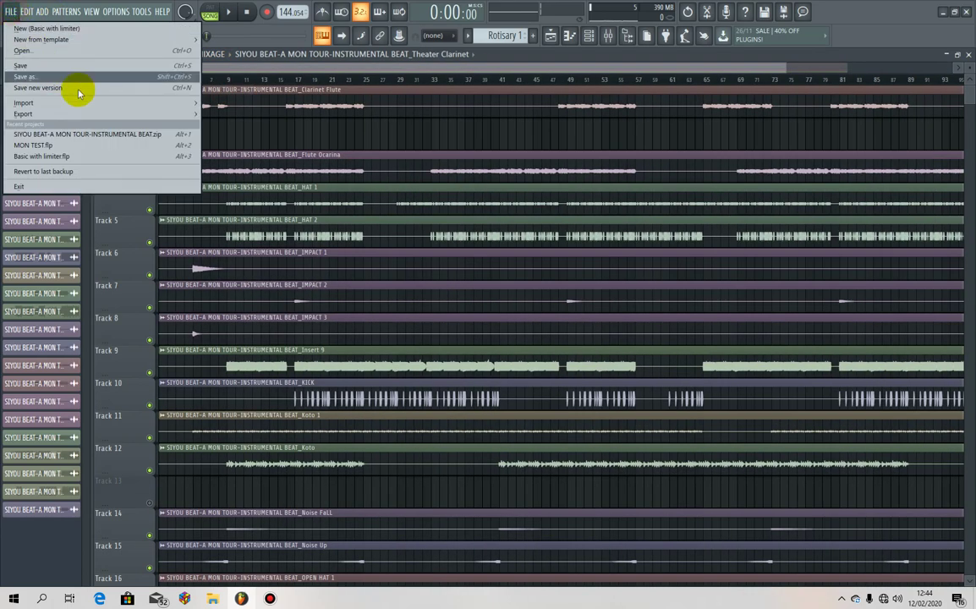
{"action": "mouse_move", "coordinate": [192, 113]}
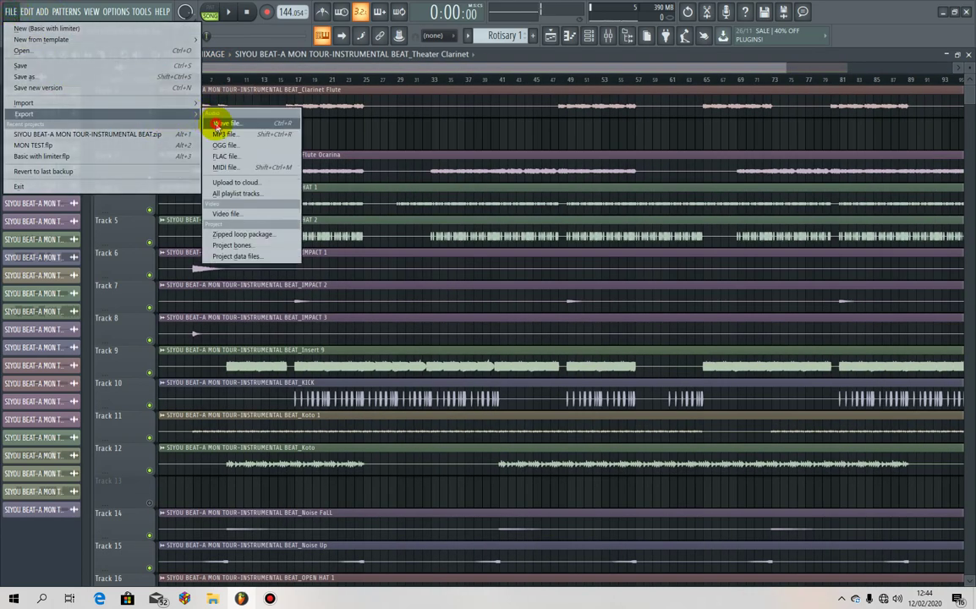
{"action": "left_click", "coordinate": [217, 125]}
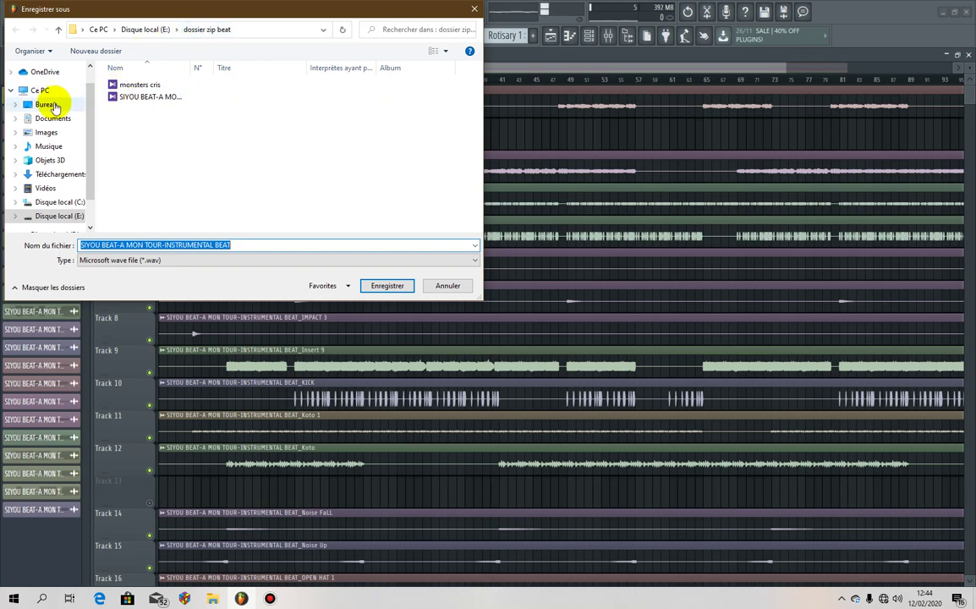
{"action": "left_click", "coordinate": [46, 104]}
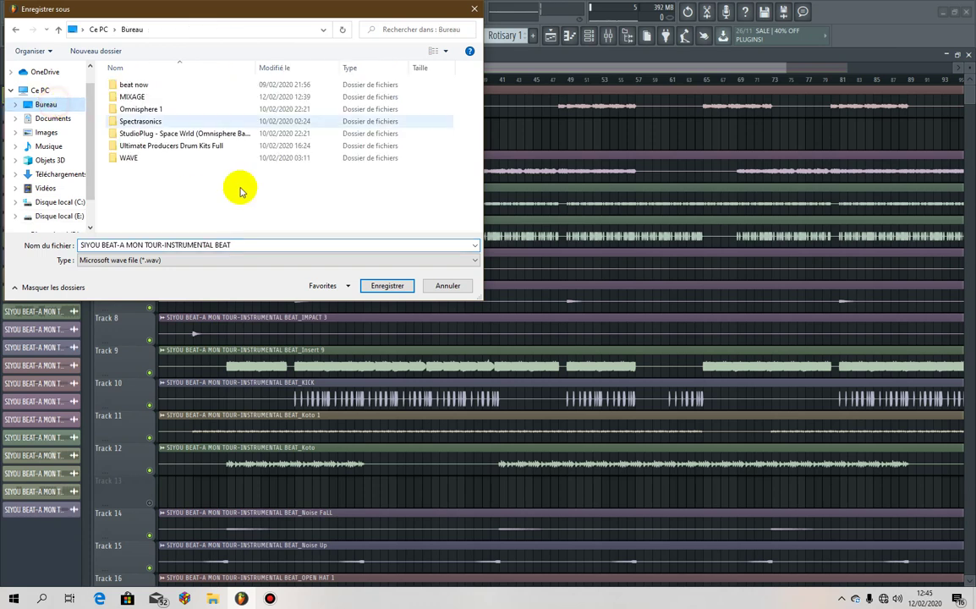
{"action": "left_click", "coordinate": [384, 285]}
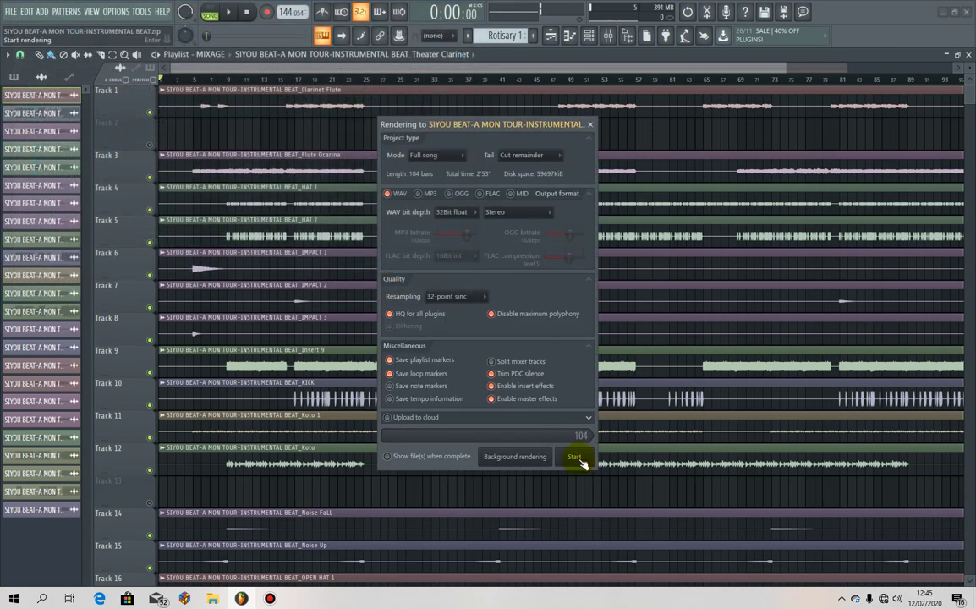
{"action": "left_click", "coordinate": [576, 457]}
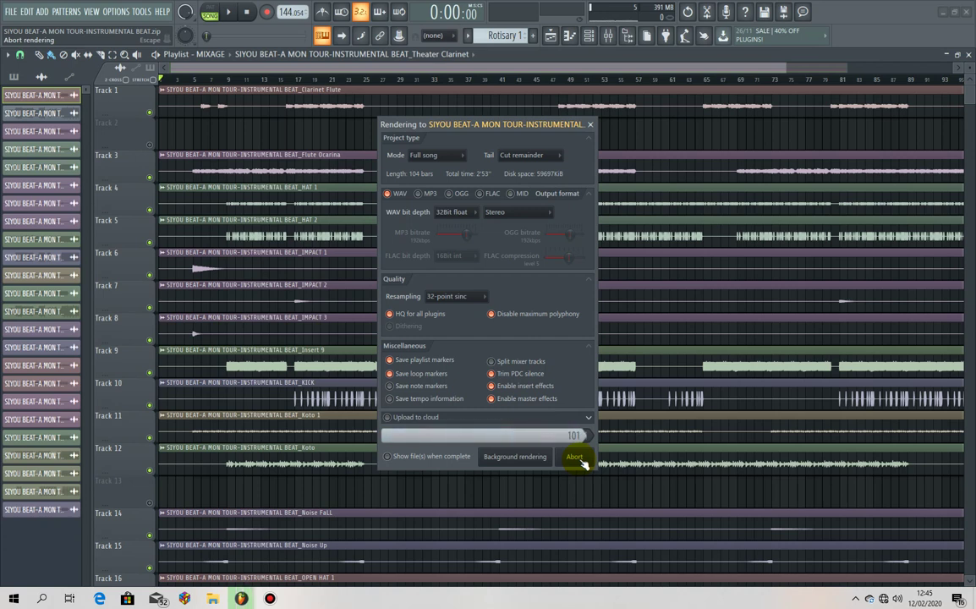
Step: Switch to the MASTERING arrangement and place the exported SIYOU BEAT-A MON TOUR-INSTRUMENTAL BEAT WAV from the desktop on Track 1, starting at bar 1
{"action": "left_click", "coordinate": [202, 54]}
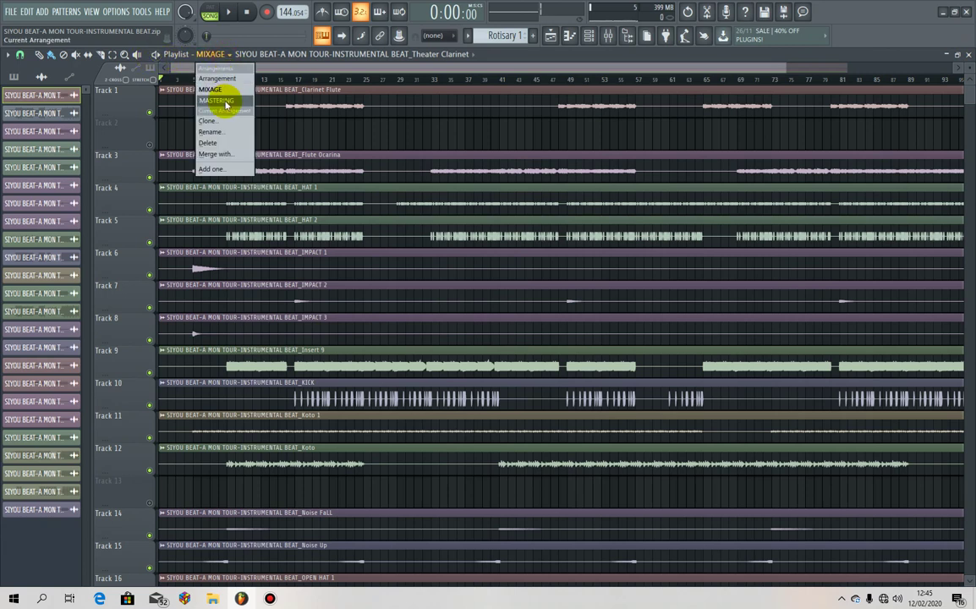
{"action": "left_click", "coordinate": [210, 81]}
{"action": "left_click", "coordinate": [943, 12]}
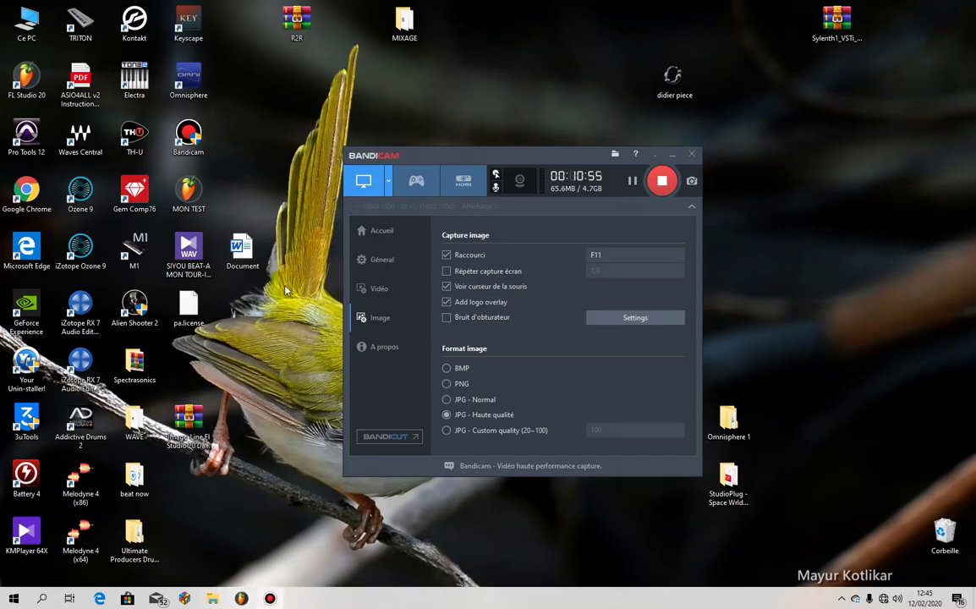
{"action": "left_click_drag", "start_coordinate": [188, 246], "coordinate": [170, 131]}
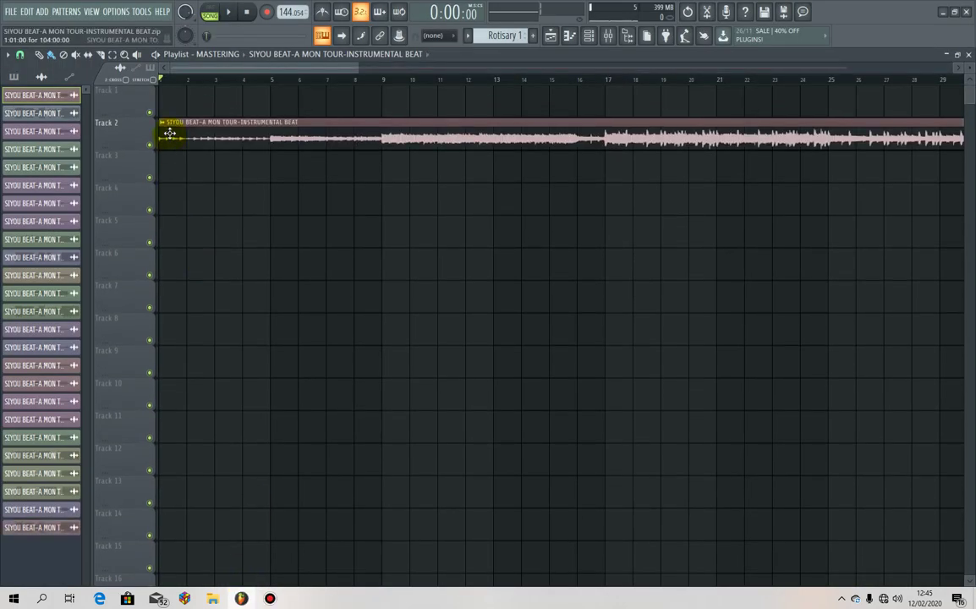
{"action": "left_click_drag", "start_coordinate": [355, 67], "coordinate": [886, 74]}
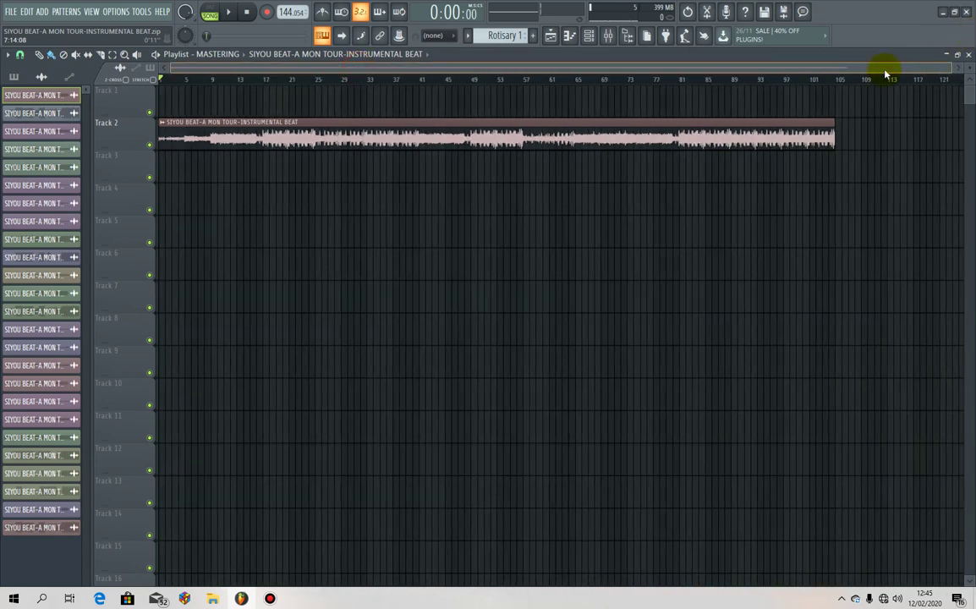
{"action": "left_click_drag", "start_coordinate": [465, 131], "coordinate": [479, 81]}
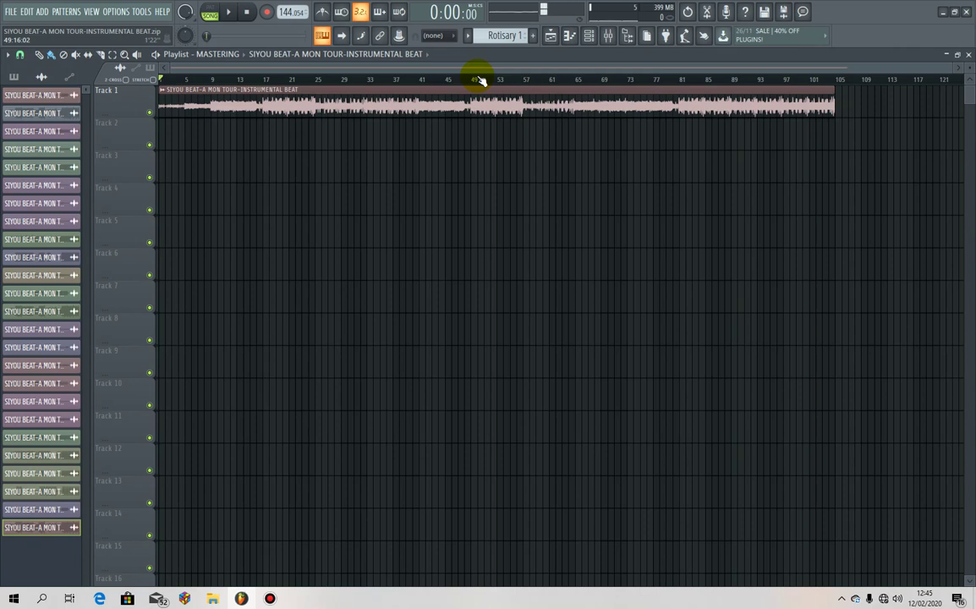
Step: Review the Arrangement, MIXAGE and MASTERING arrangements in turn, then return to MIXAGE
{"action": "left_click", "coordinate": [213, 54]}
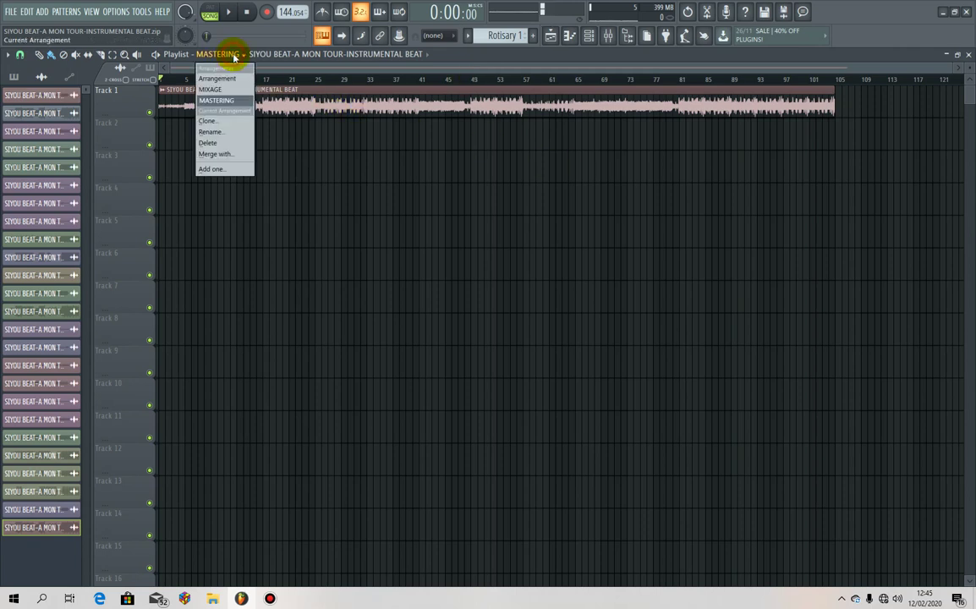
{"action": "left_click", "coordinate": [230, 79]}
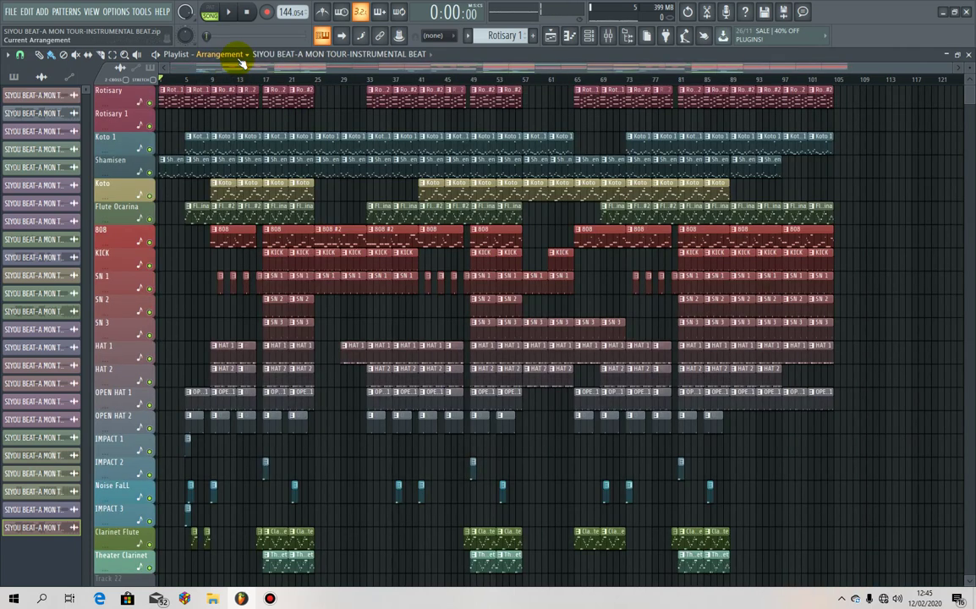
{"action": "left_click", "coordinate": [222, 55]}
{"action": "left_click", "coordinate": [227, 89]}
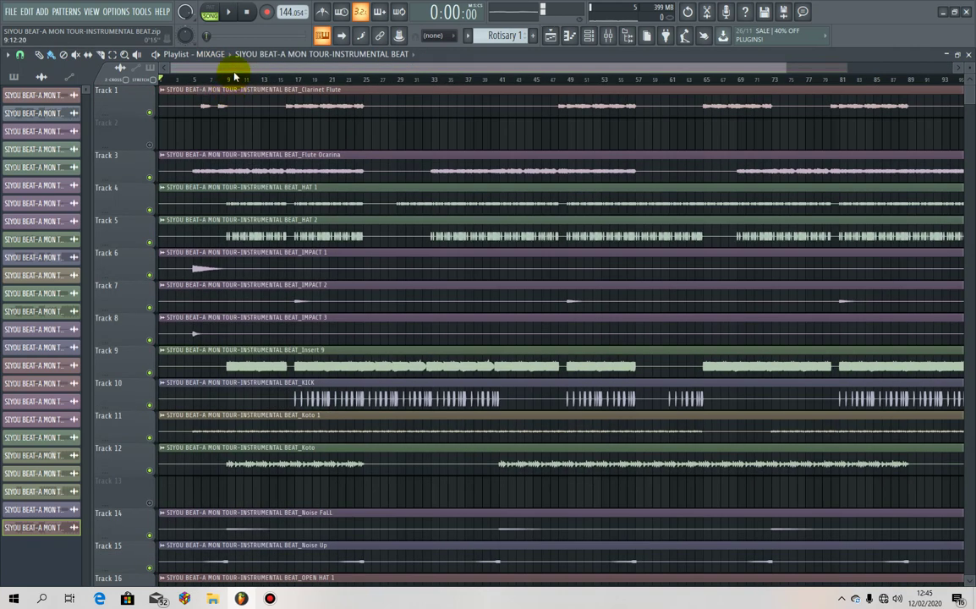
{"action": "left_click", "coordinate": [221, 55]}
{"action": "left_click", "coordinate": [223, 101]}
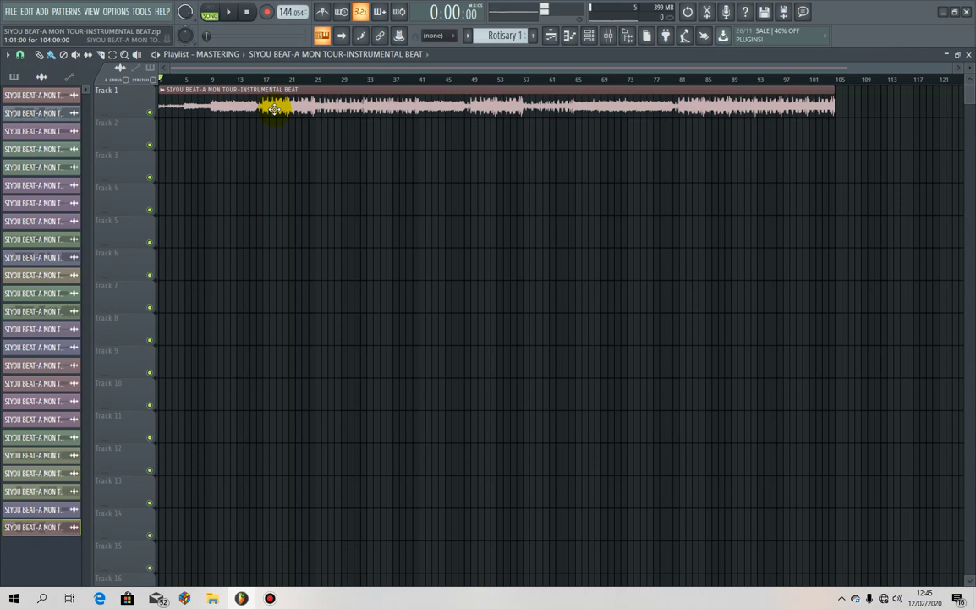
{"action": "left_click", "coordinate": [228, 54]}
{"action": "left_click", "coordinate": [212, 90]}
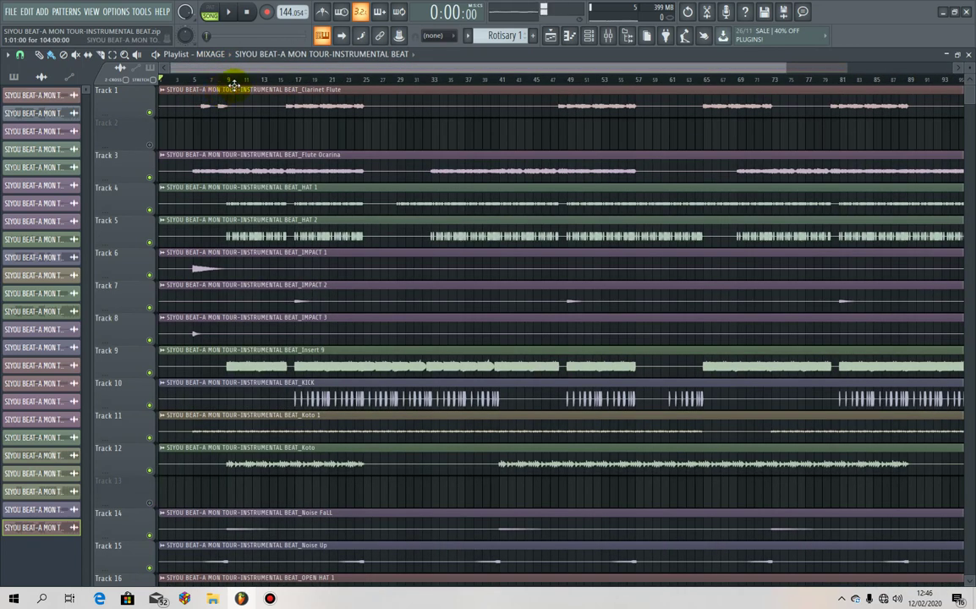
Step: Play the MIXAGE arrangement, close the playlist, and examine the levels of the original and newly routed mixer tracks
{"action": "left_click_drag", "start_coordinate": [778, 65], "coordinate": [862, 66]}
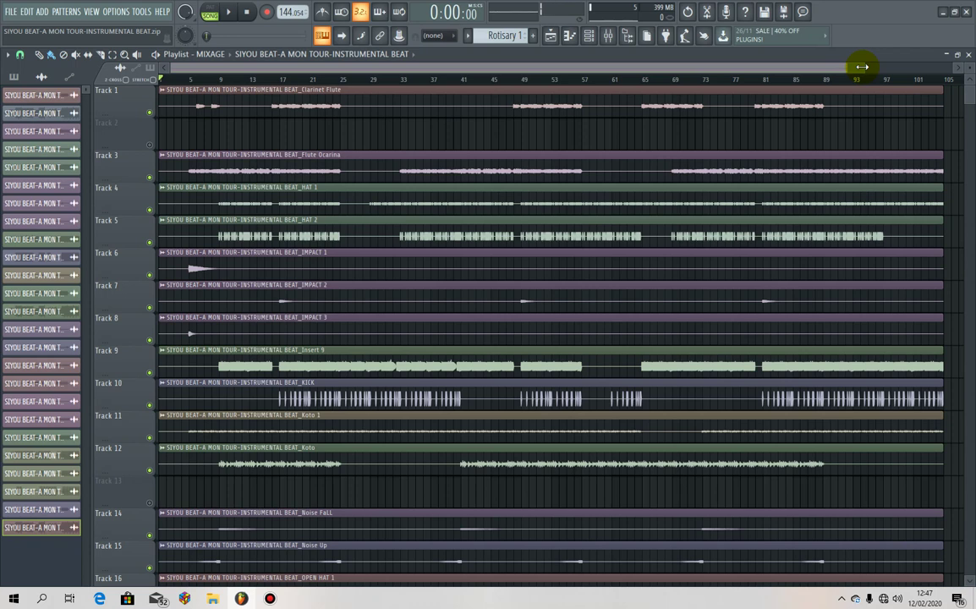
{"action": "key", "text": "space"}
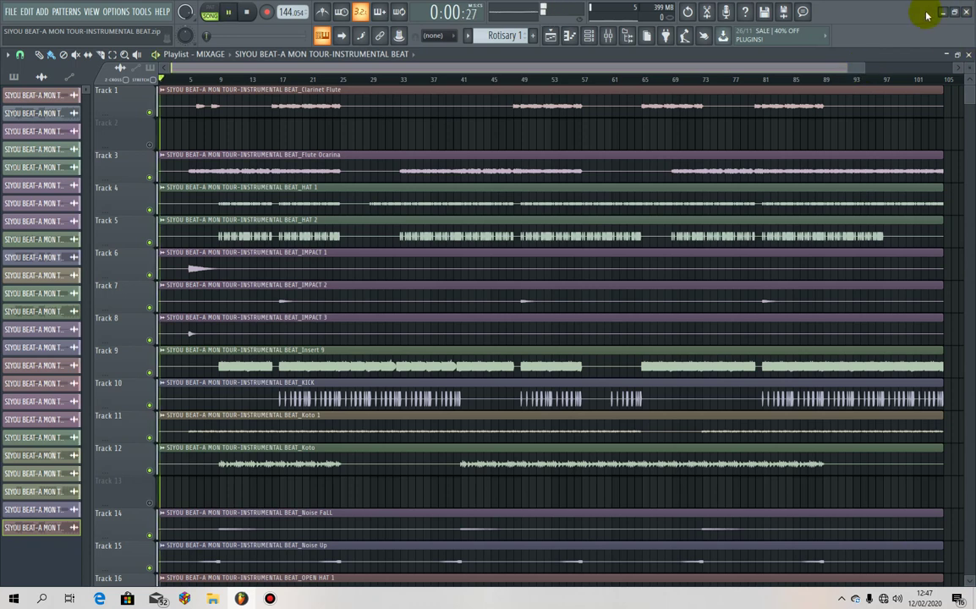
{"action": "left_click", "coordinate": [969, 55]}
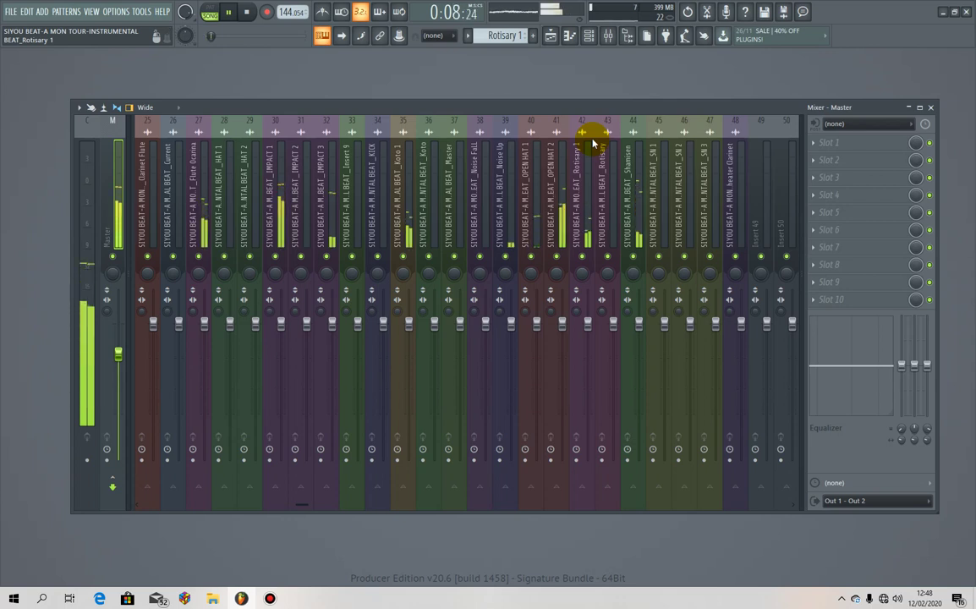
{"action": "scroll", "coordinate": [272, 120], "scroll_direction": "up", "scroll_amount": 3}
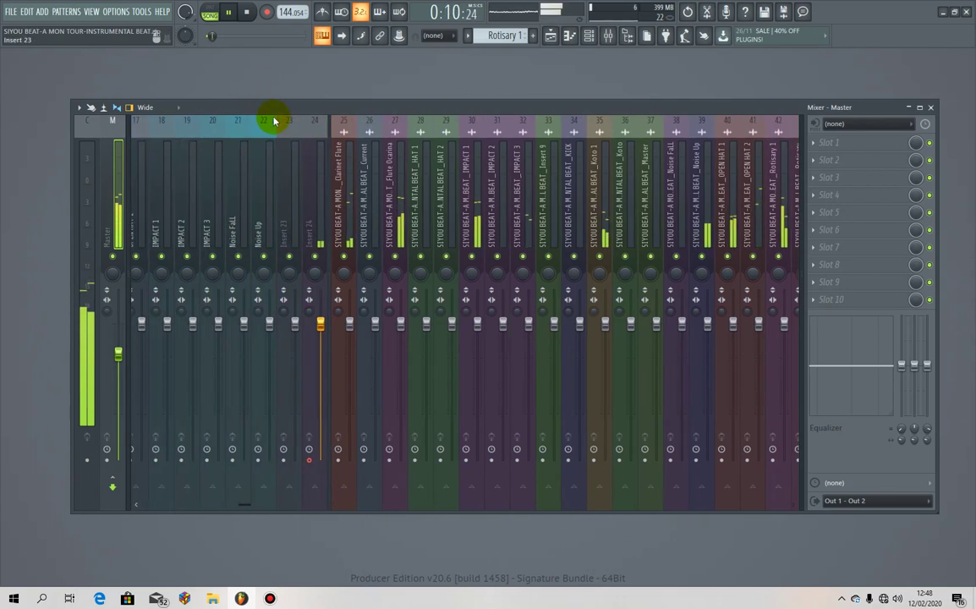
{"action": "scroll", "coordinate": [272, 120], "scroll_direction": "up", "scroll_amount": 2}
{"action": "scroll", "coordinate": [272, 120], "scroll_direction": "down", "scroll_amount": 2}
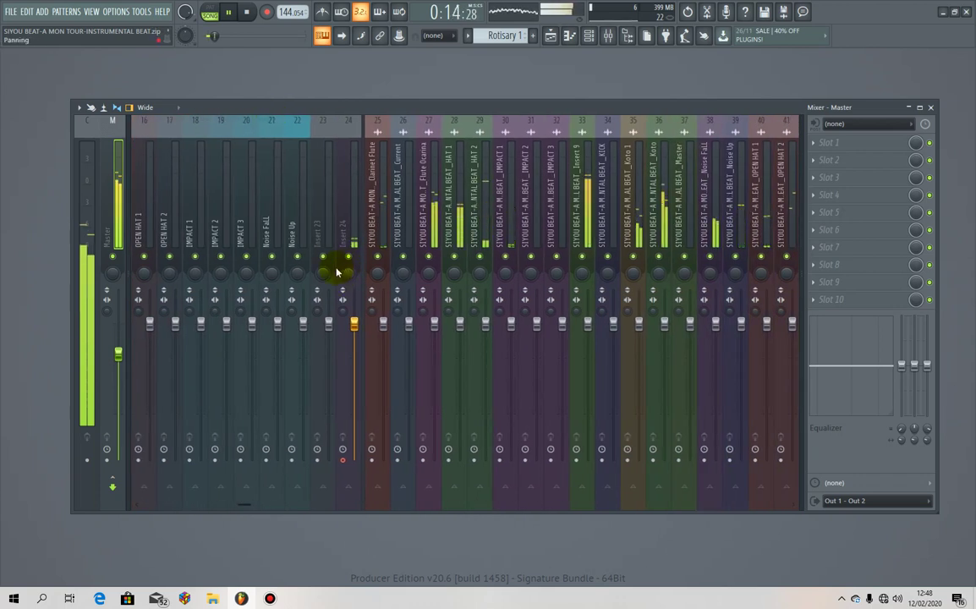